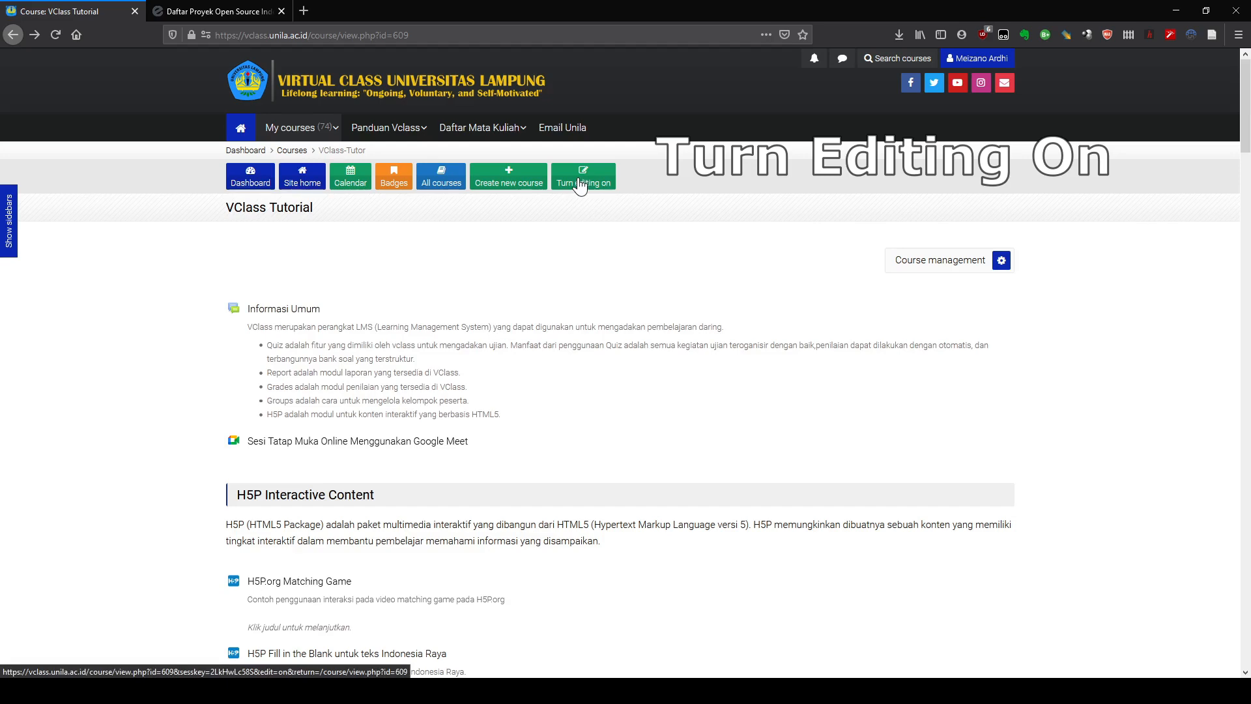
Step: Turn on course editing and add a Wiki activity to the top section, reading the activity's description first
click(580, 185)
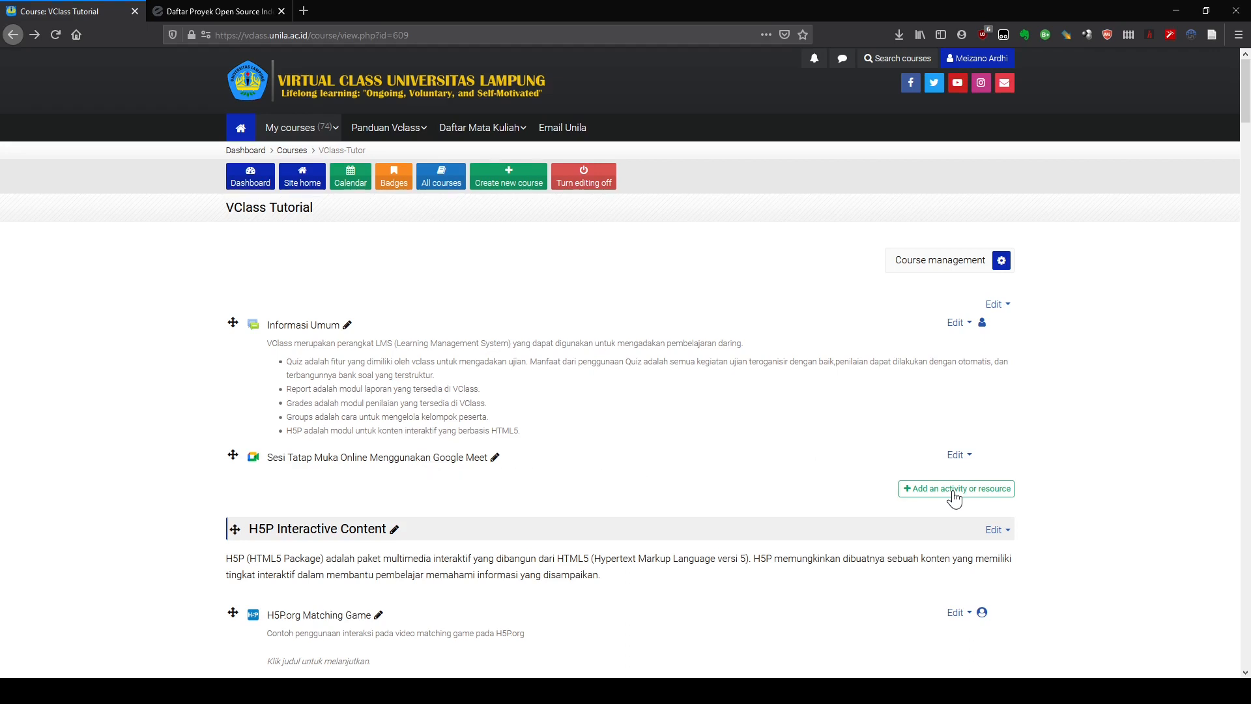
click(951, 490)
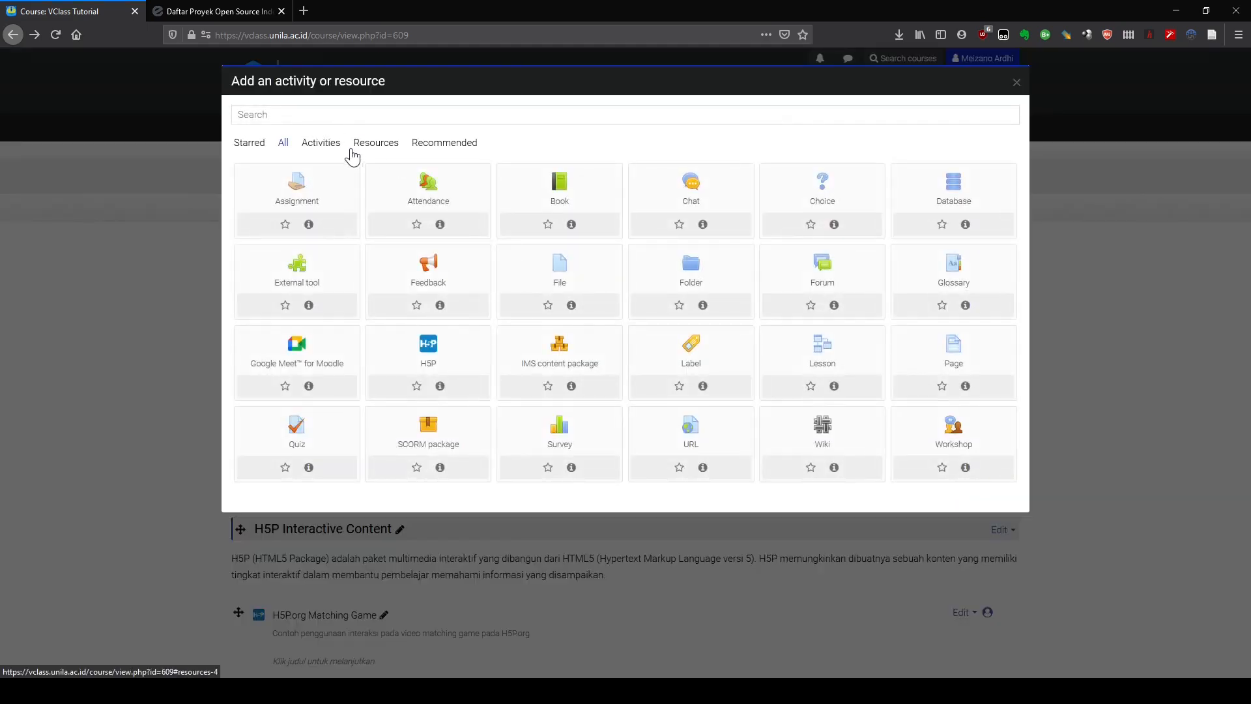
click(322, 146)
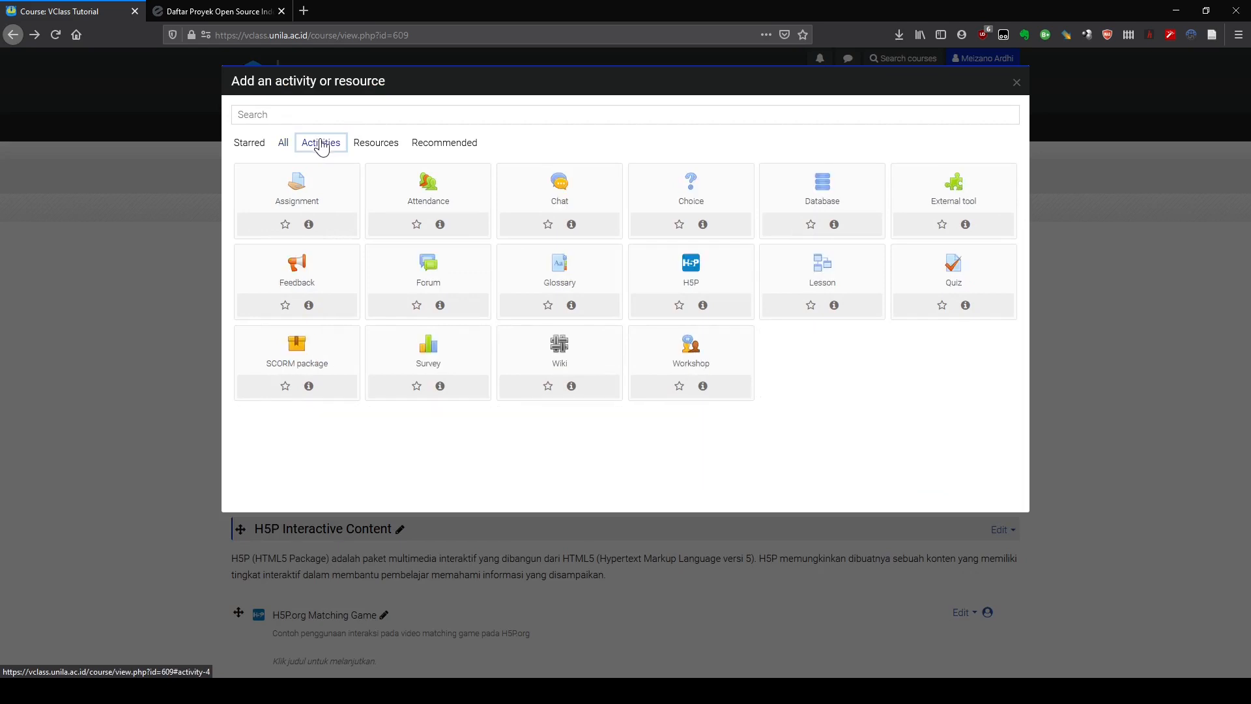
click(571, 386)
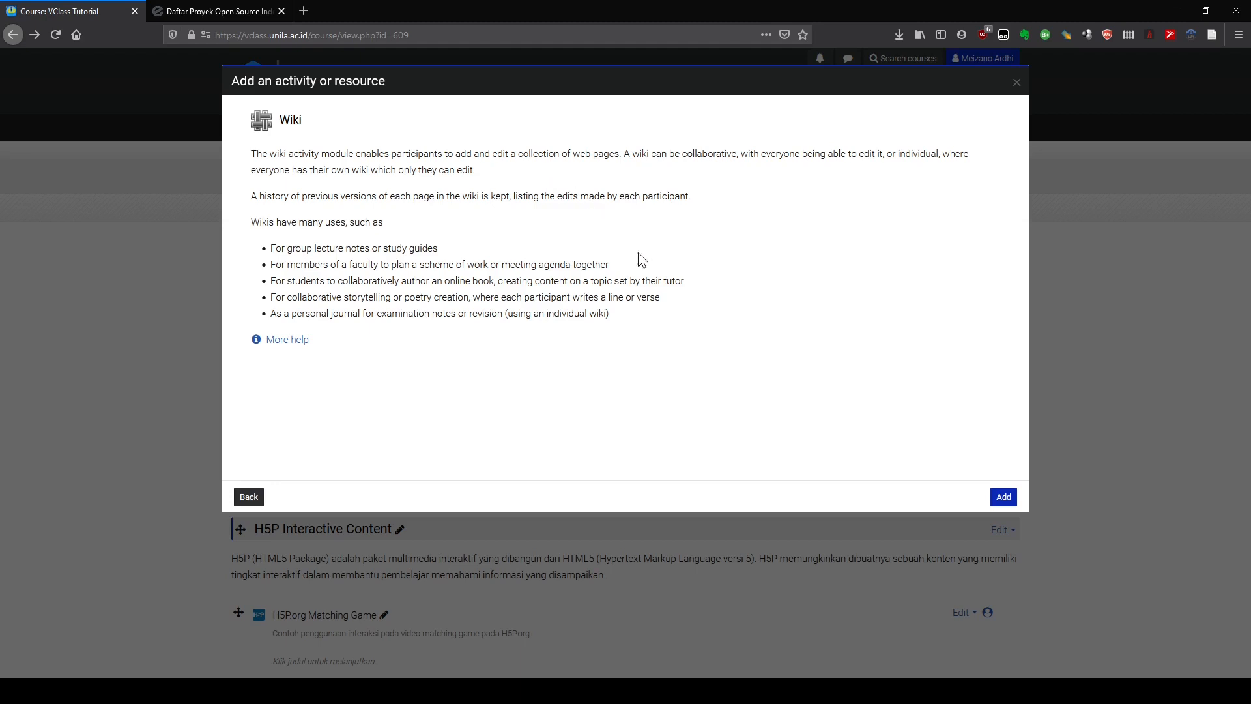
click(1004, 497)
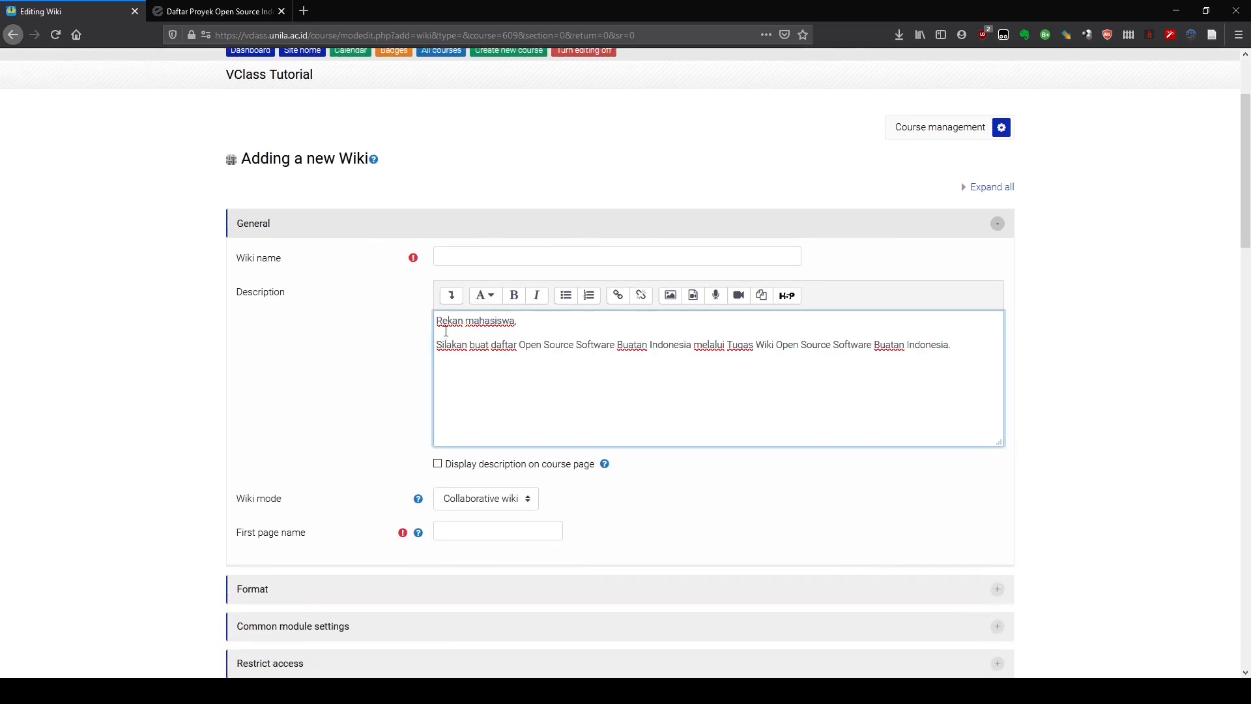
Step: Name the wiki "Tugas Wiki Open Source Software Buatan Indonesia" by copying that phrase from the description
double_click(741, 346)
shift+click(946, 345)
key(ctrl+c)
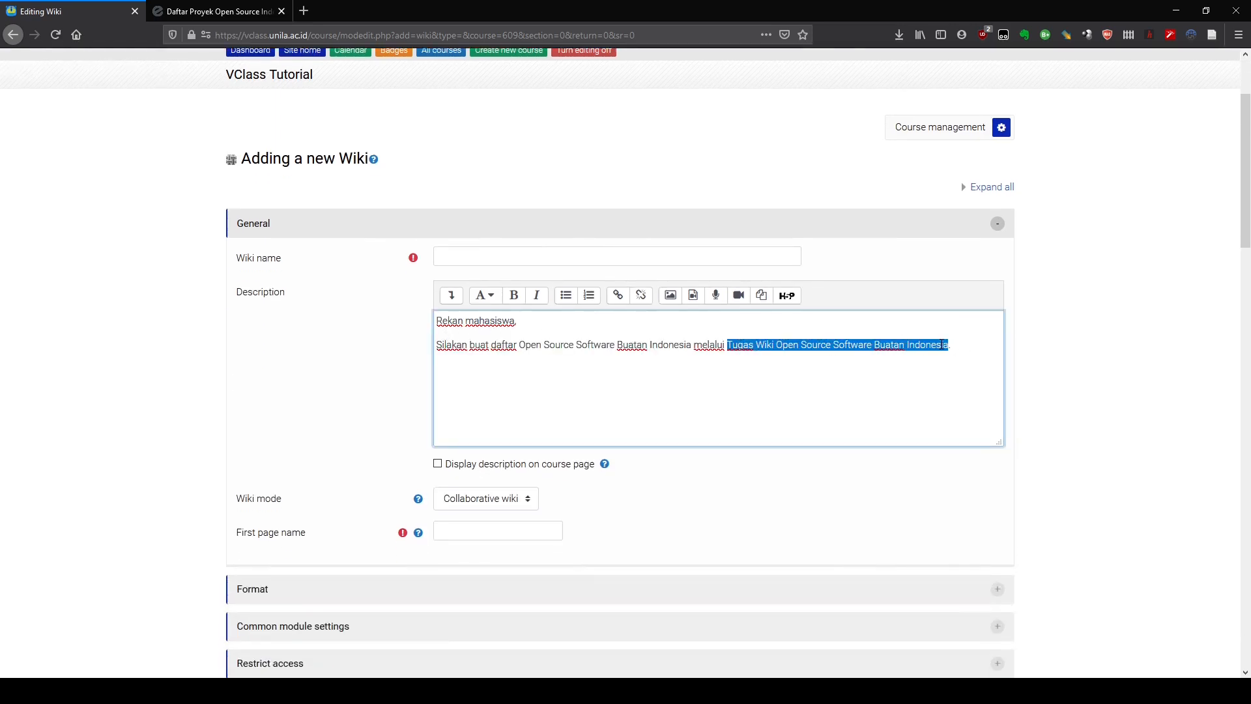
click(449, 261)
key(ctrl+v)
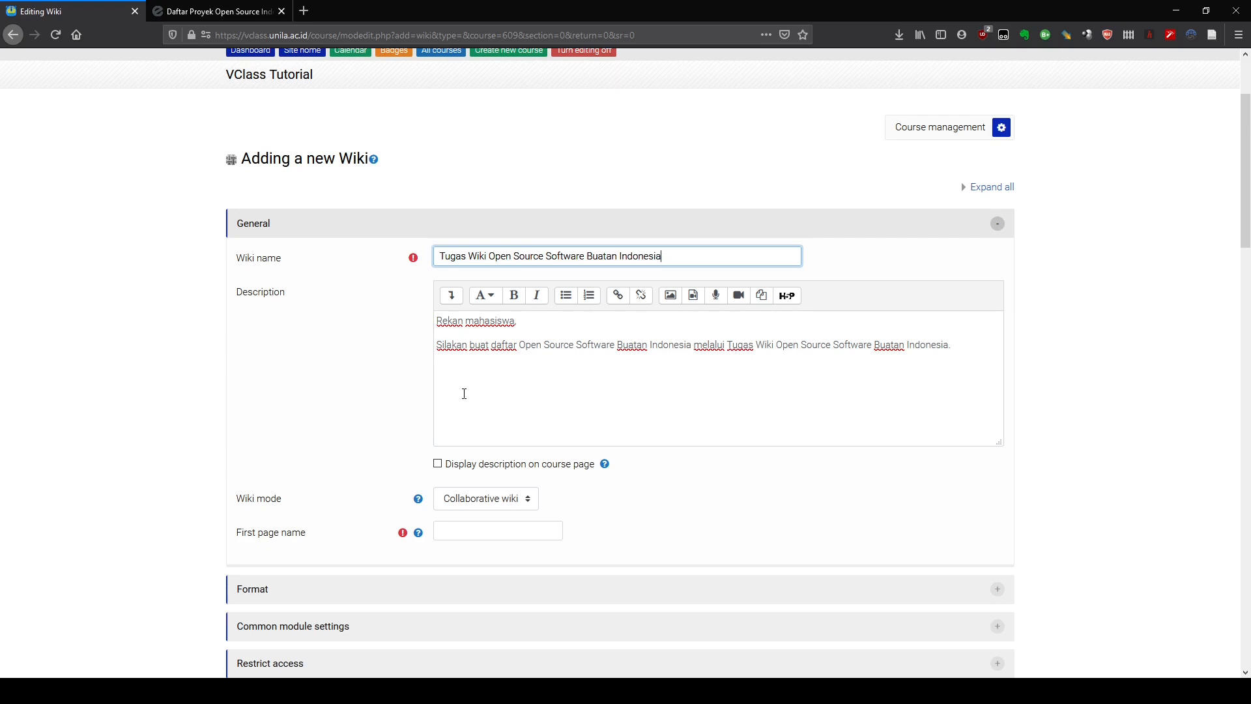
Step: Enable displaying the description on the course page and choose Collaborative wiki as the wiki mode
click(437, 464)
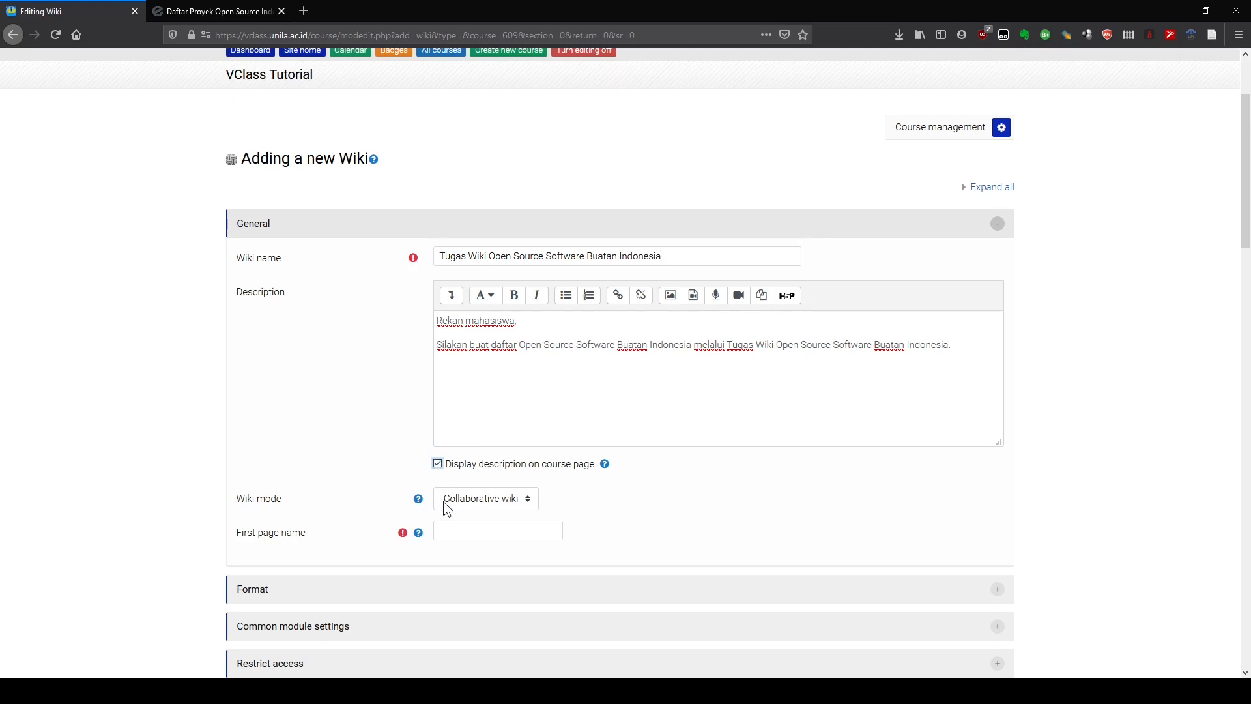
click(499, 505)
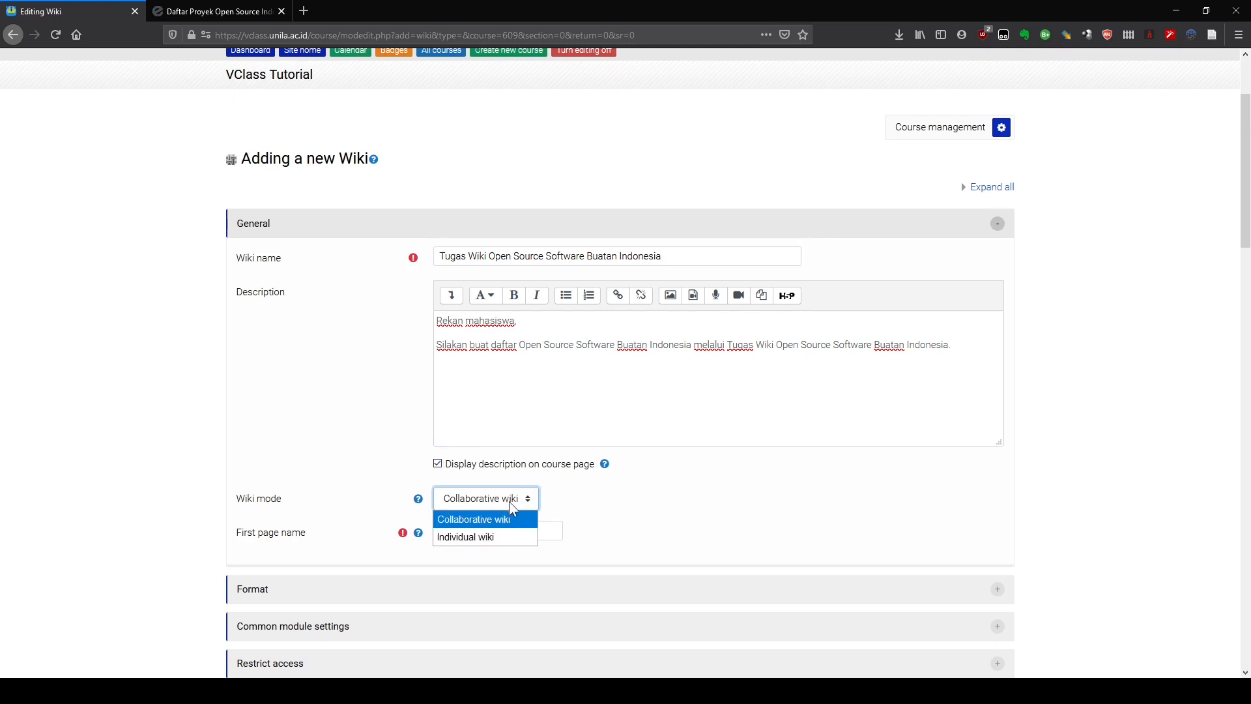
click(469, 520)
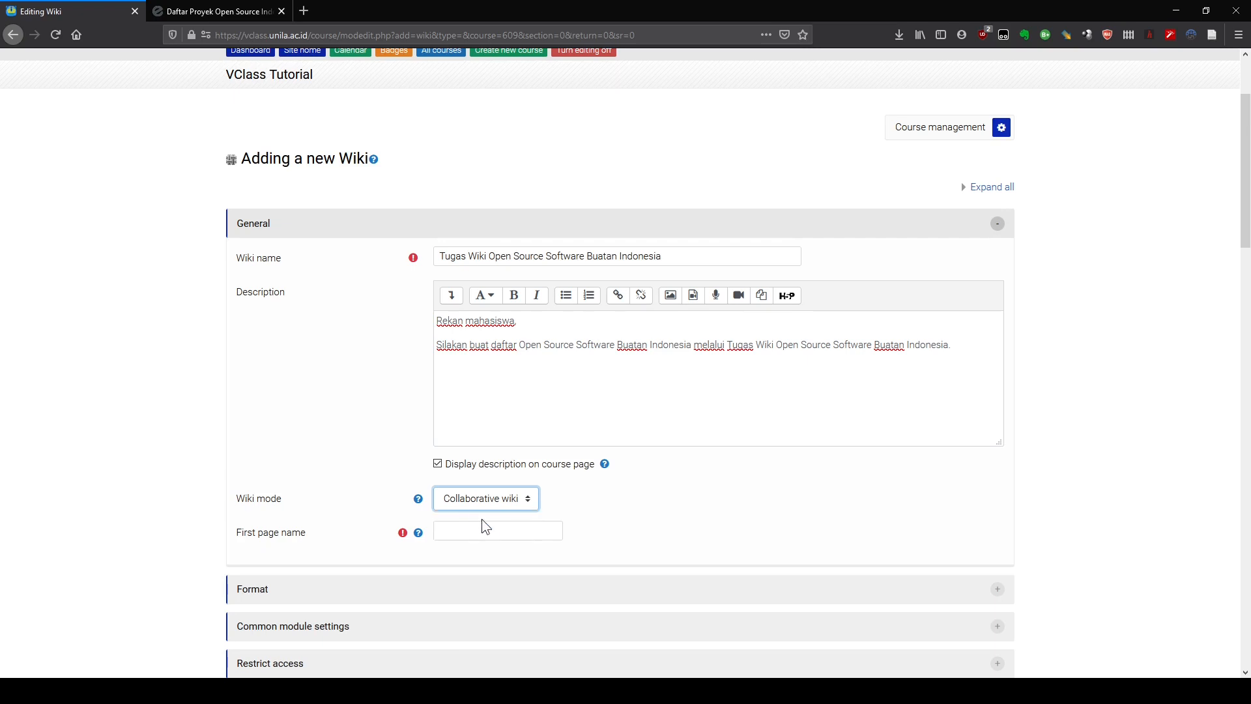
click(437, 504)
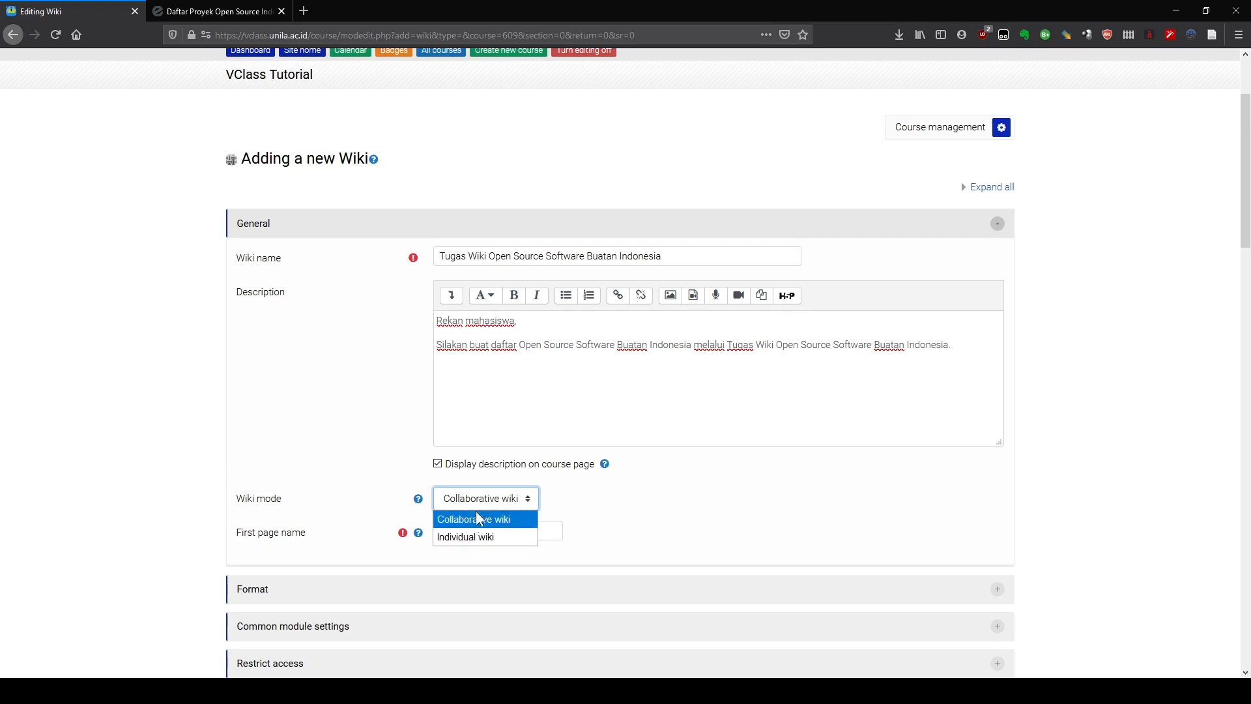
click(481, 501)
Step: Fill in the first page name with "Wiki Open Source Software Buatan Indonesia" copied from the description
click(473, 531)
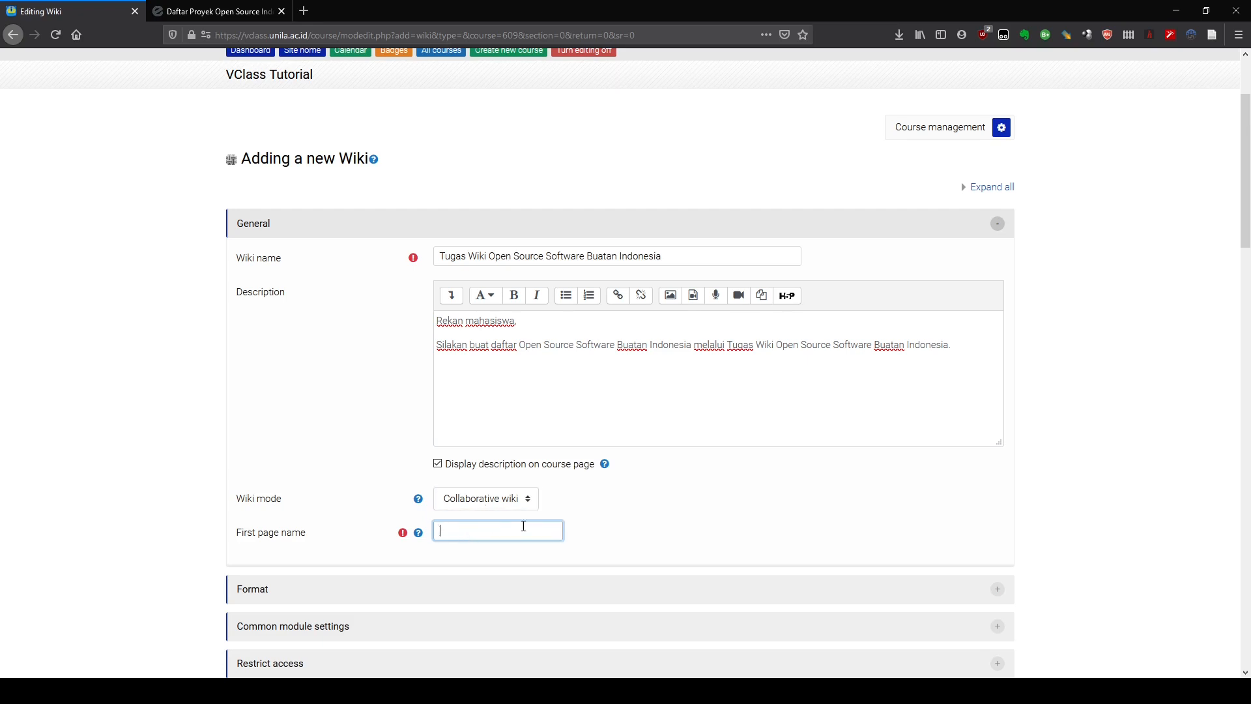
scroll(628, 527, down, 5)
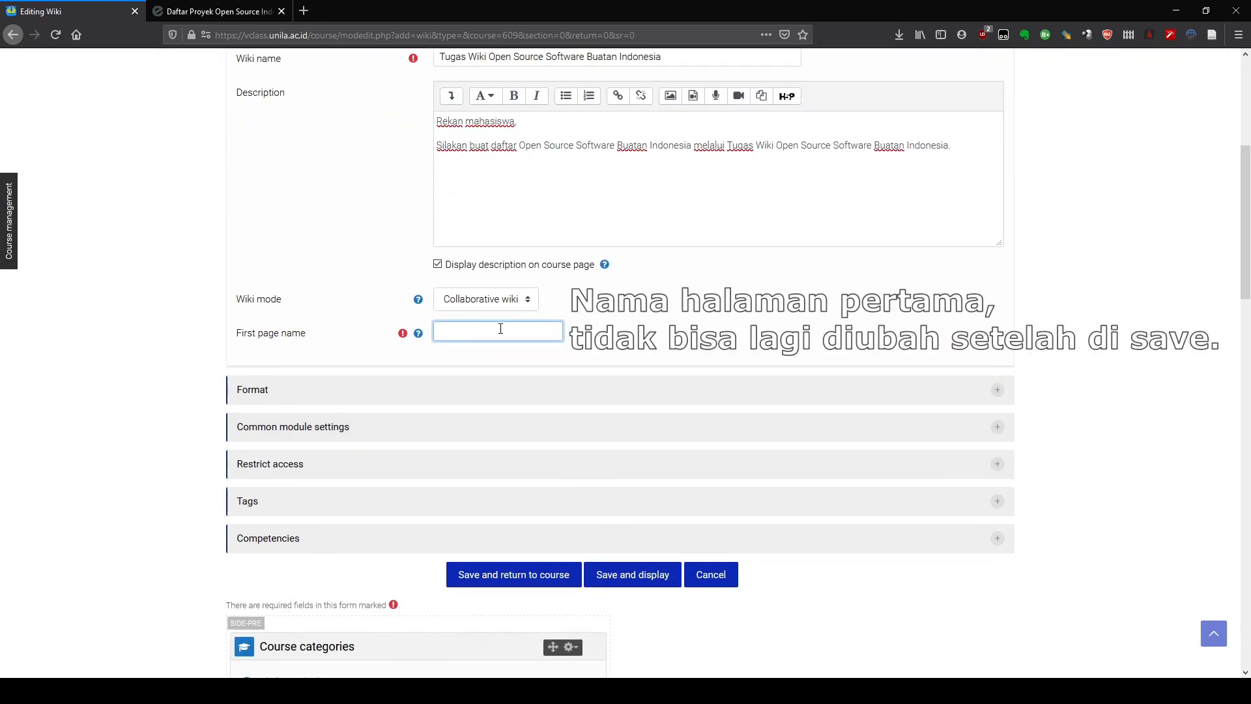
double_click(786, 146)
click(755, 146)
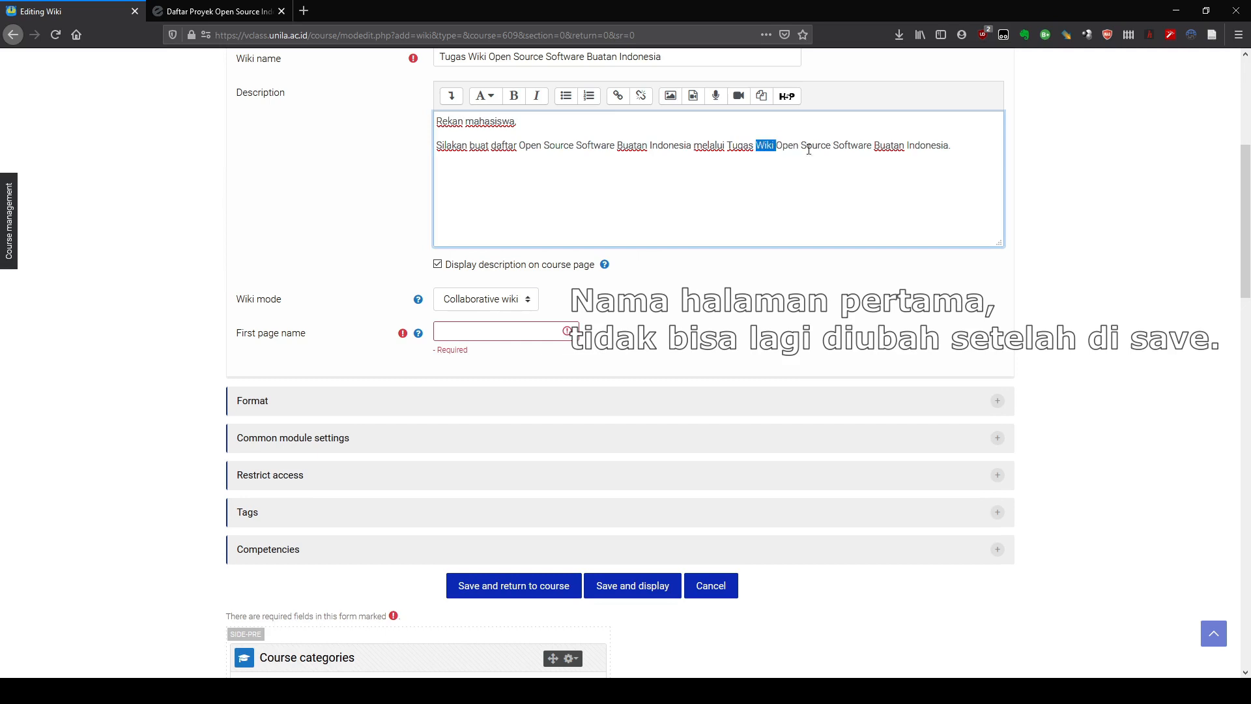
shift+click(944, 142)
key(ctrl+c)
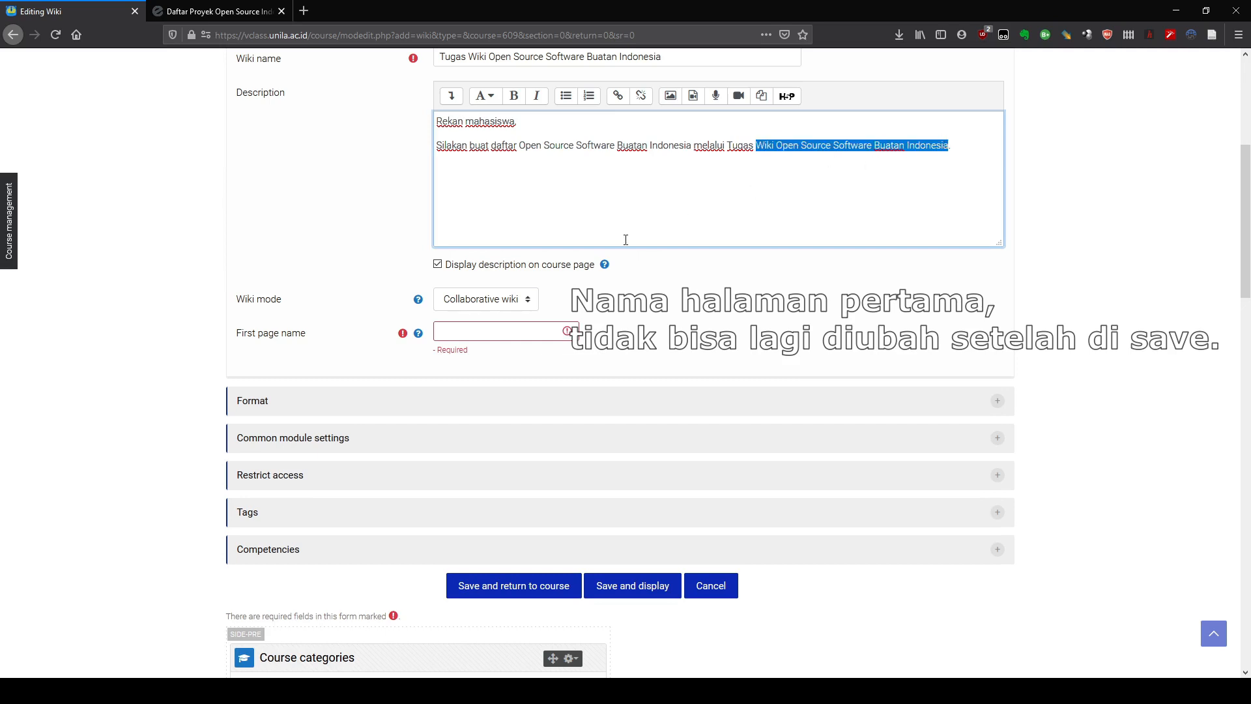
click(475, 333)
key(ctrl+v)
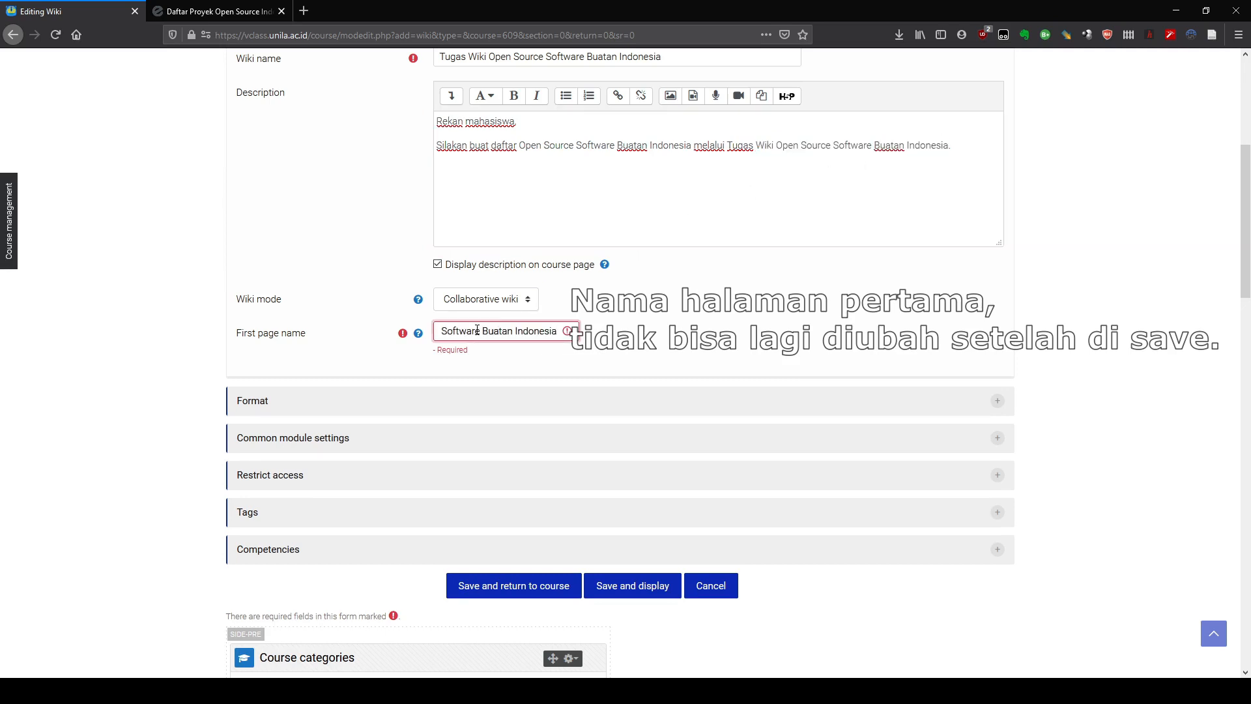
Step: Check the full first page name from start to end and copy it
key(Home)
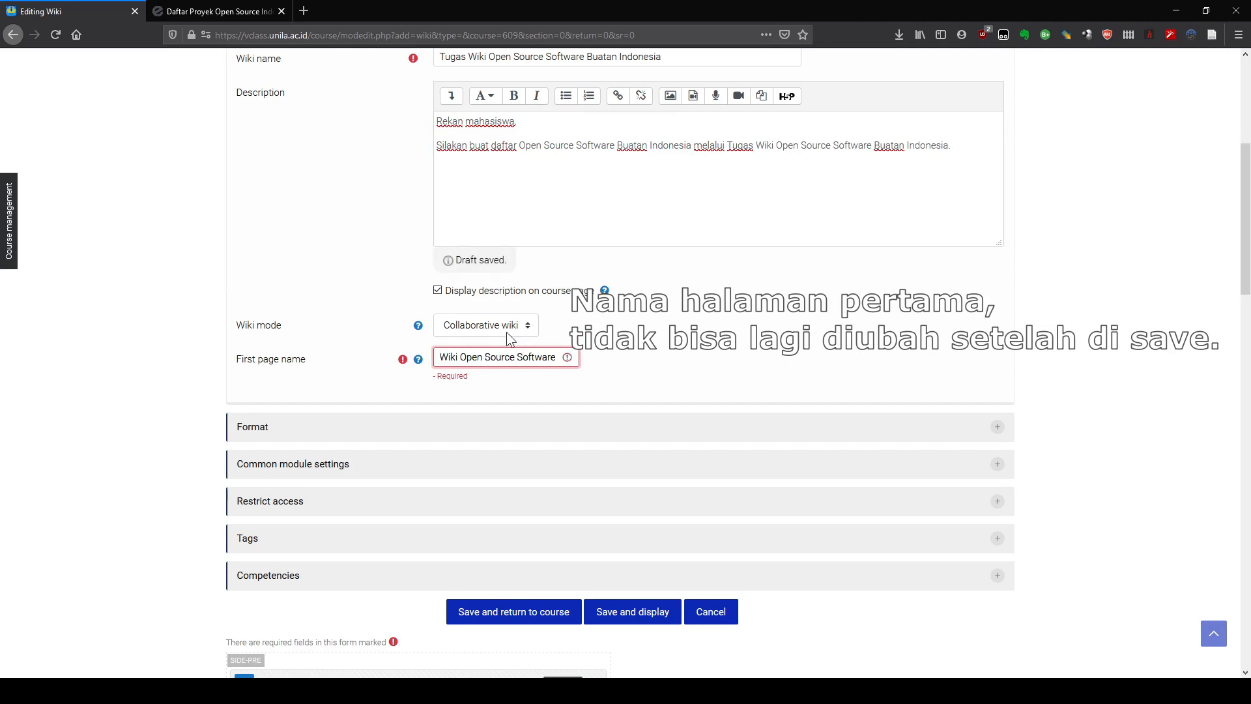
key(shift+End)
key(ctrl+c)
key(Home)
key(End)
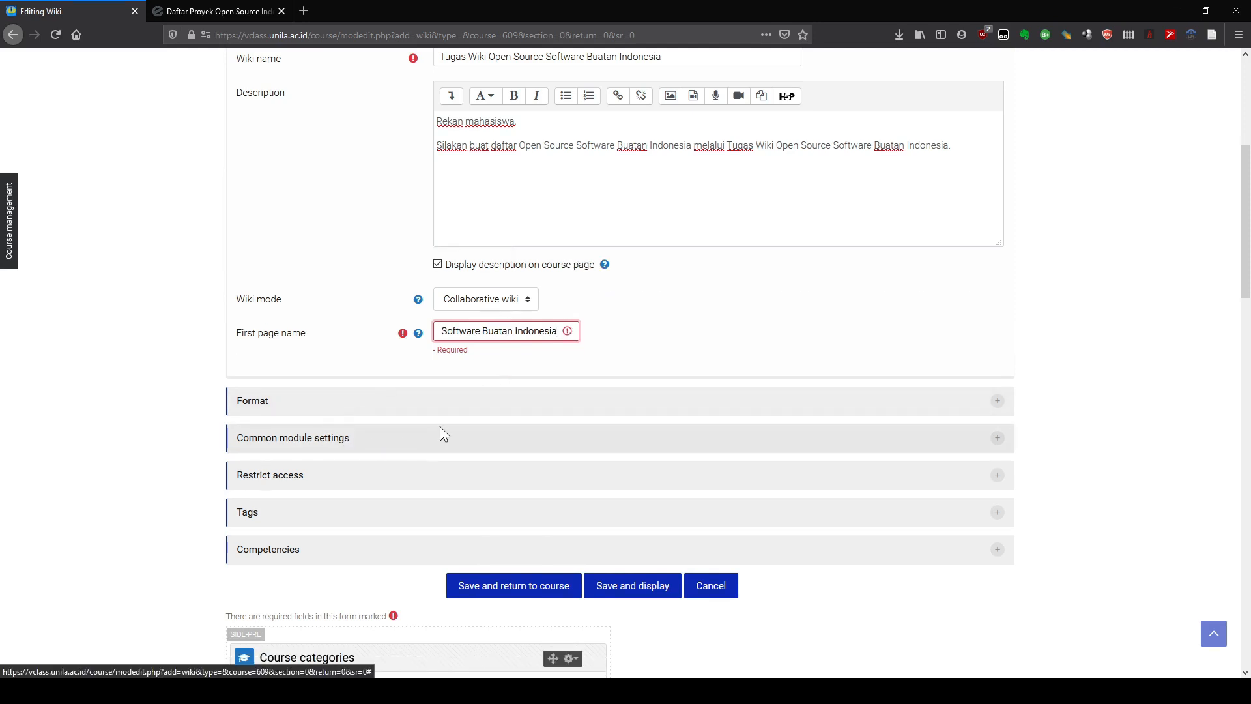
Step: Expand the Format section and examine the available default formats
click(379, 400)
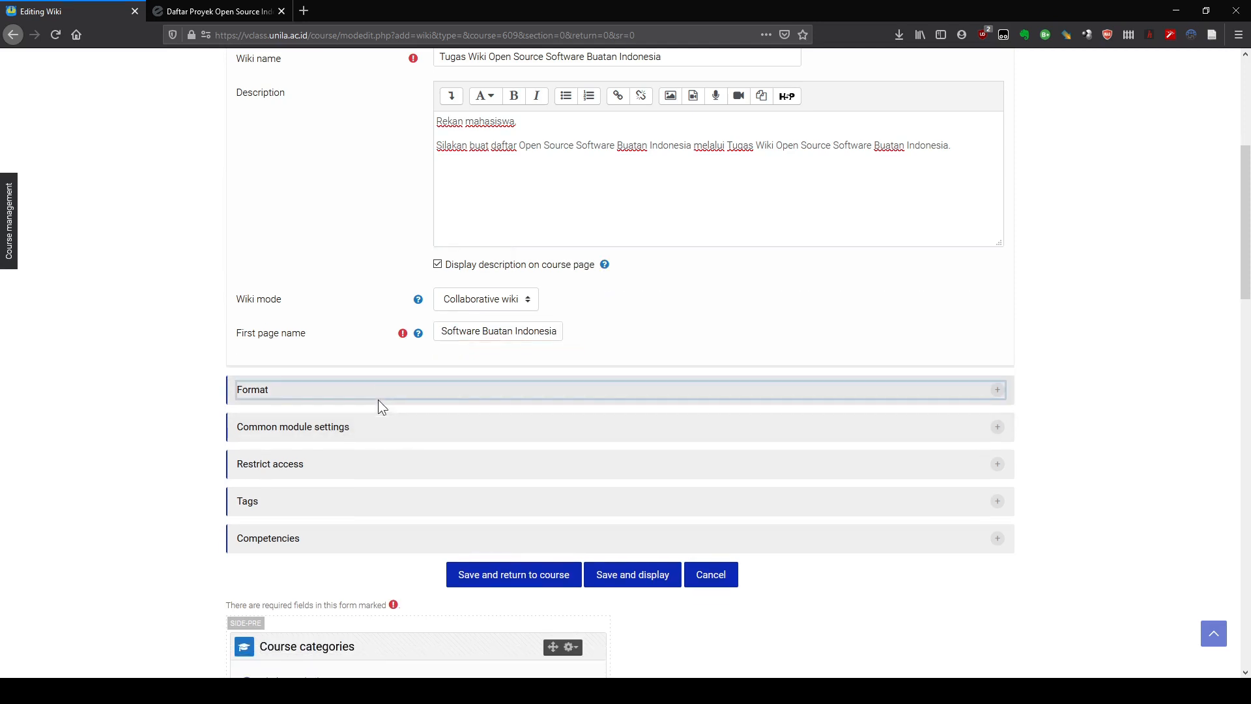
click(580, 395)
click(473, 425)
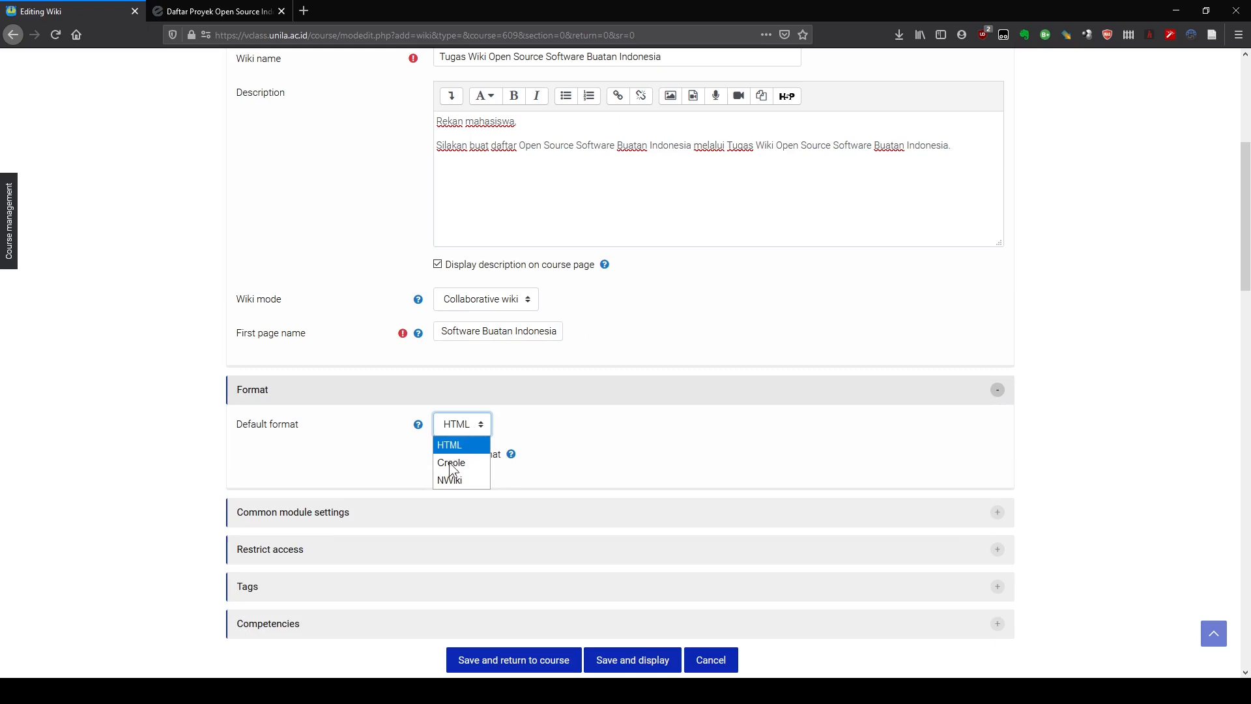
scroll(522, 430, down, 3)
Step: Set the wiki's group mode to No groups in the common module settings
click(425, 384)
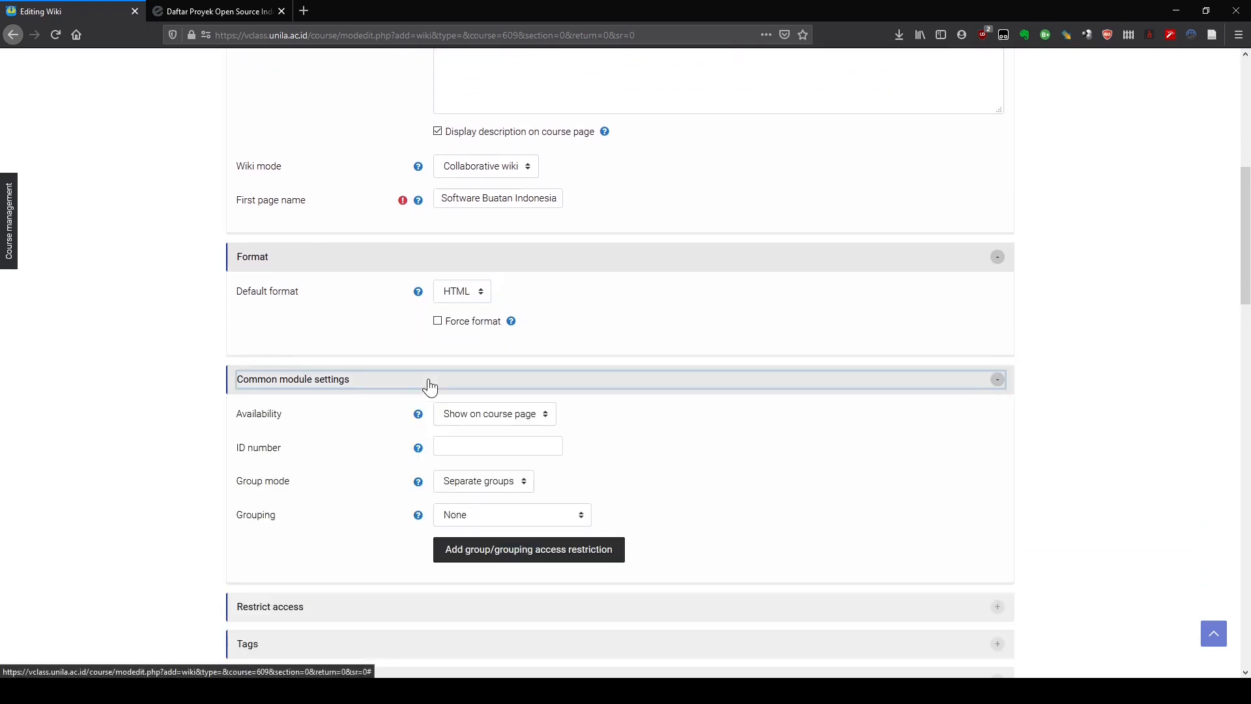
scroll(482, 401, down, 2)
click(498, 420)
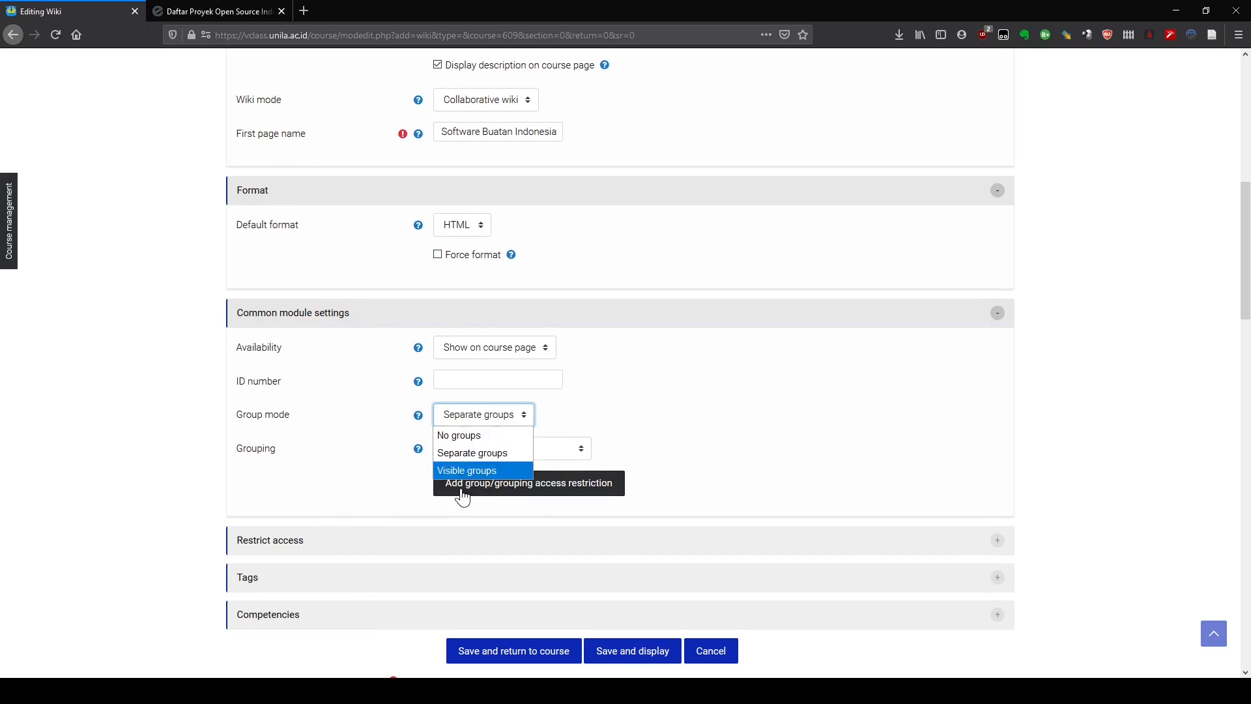
click(462, 435)
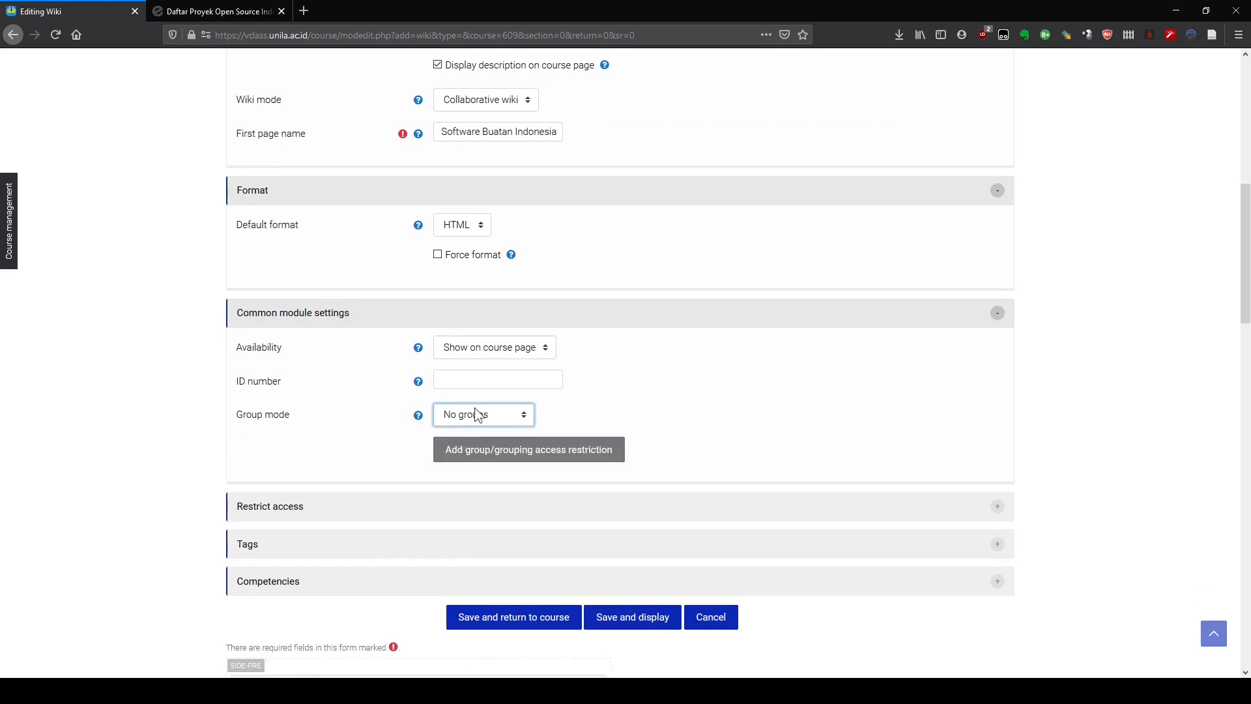
click(555, 412)
scroll(552, 413, down, 2)
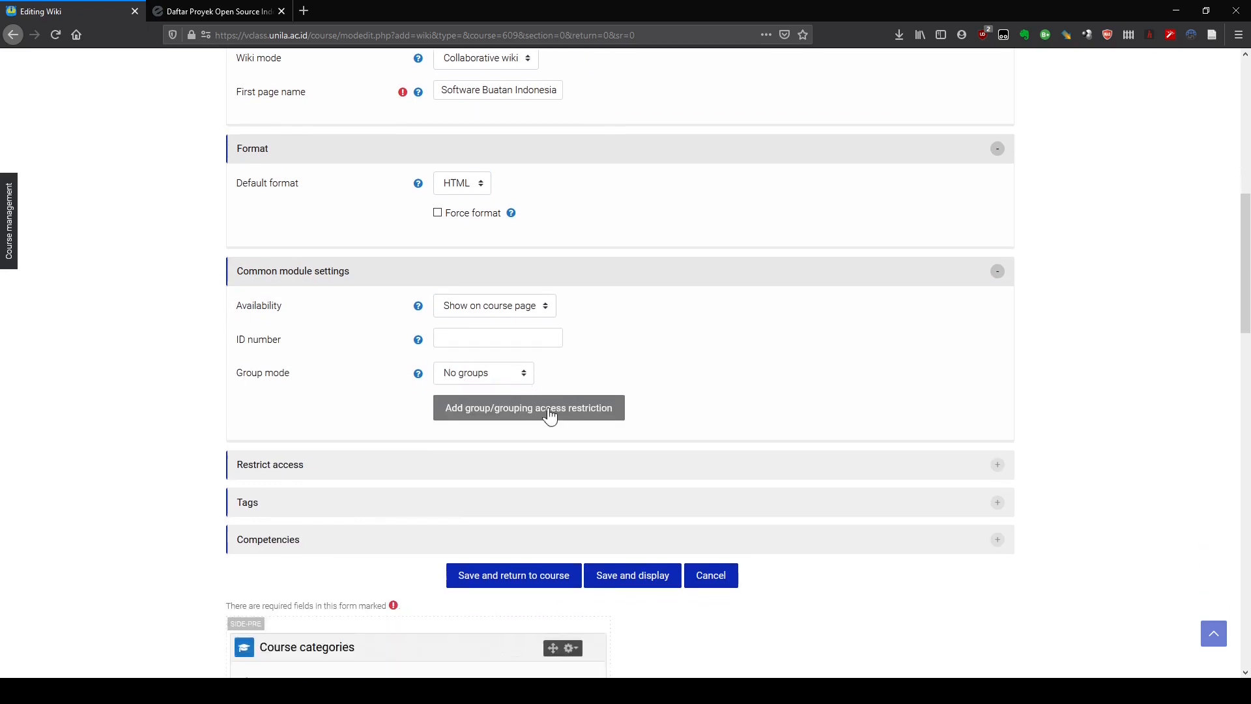
Step: Save and display the wiki after checking its access restrictions, and create its first page in HTML format
click(373, 376)
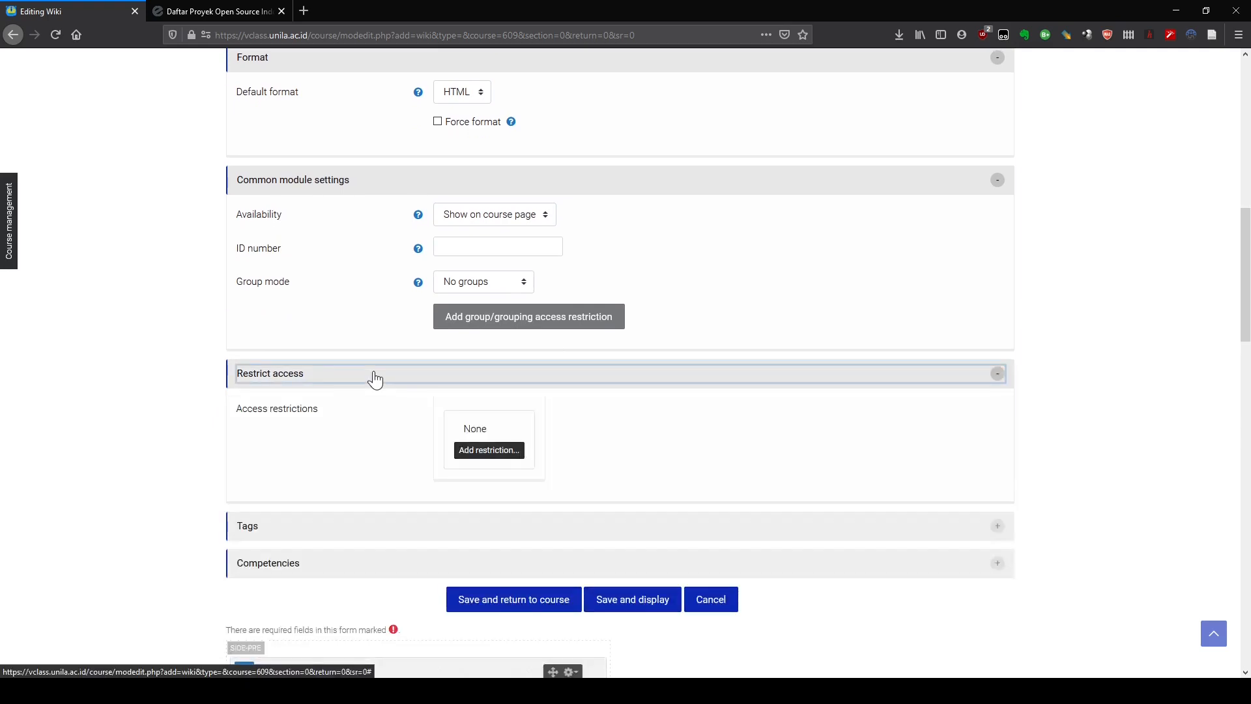
click(346, 381)
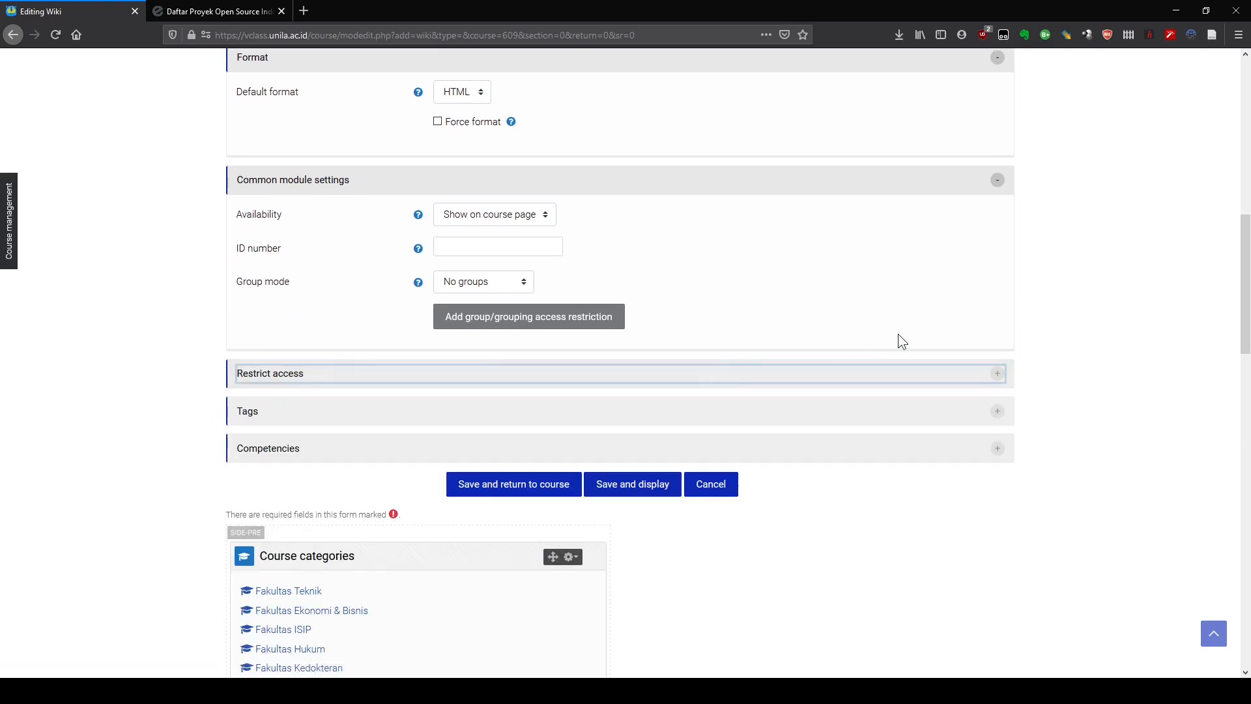
scroll(556, 413, down, 1)
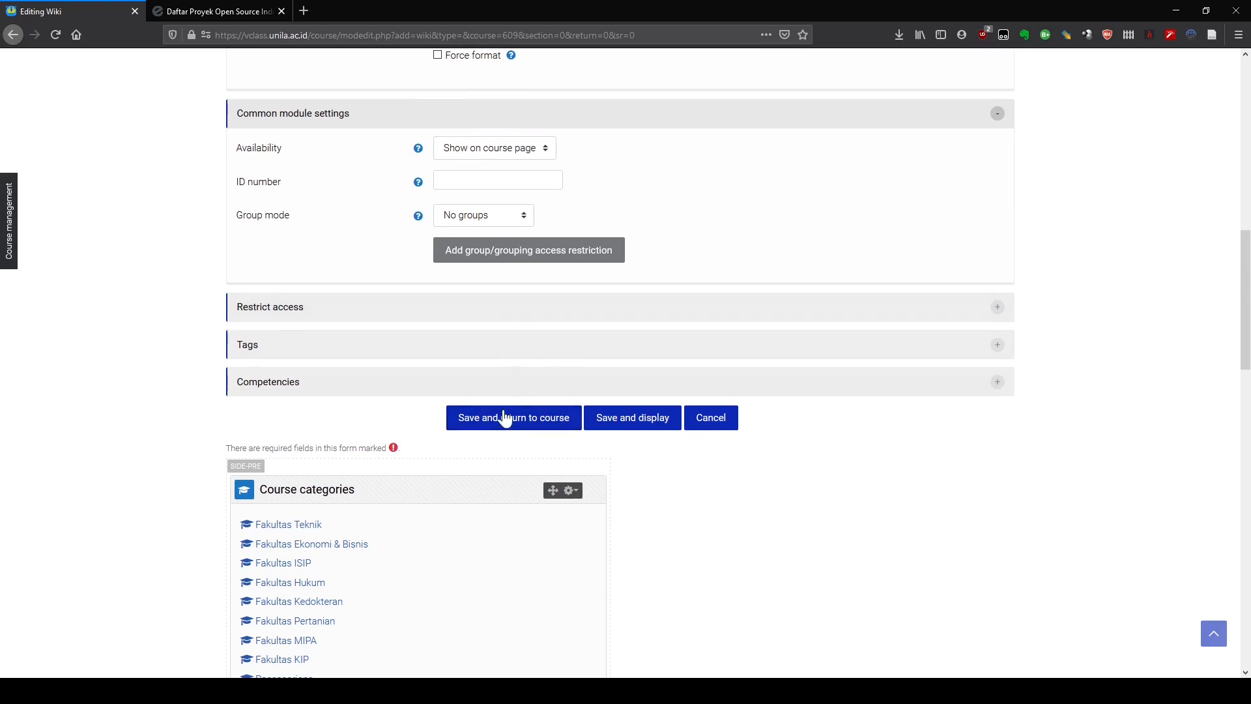
click(626, 421)
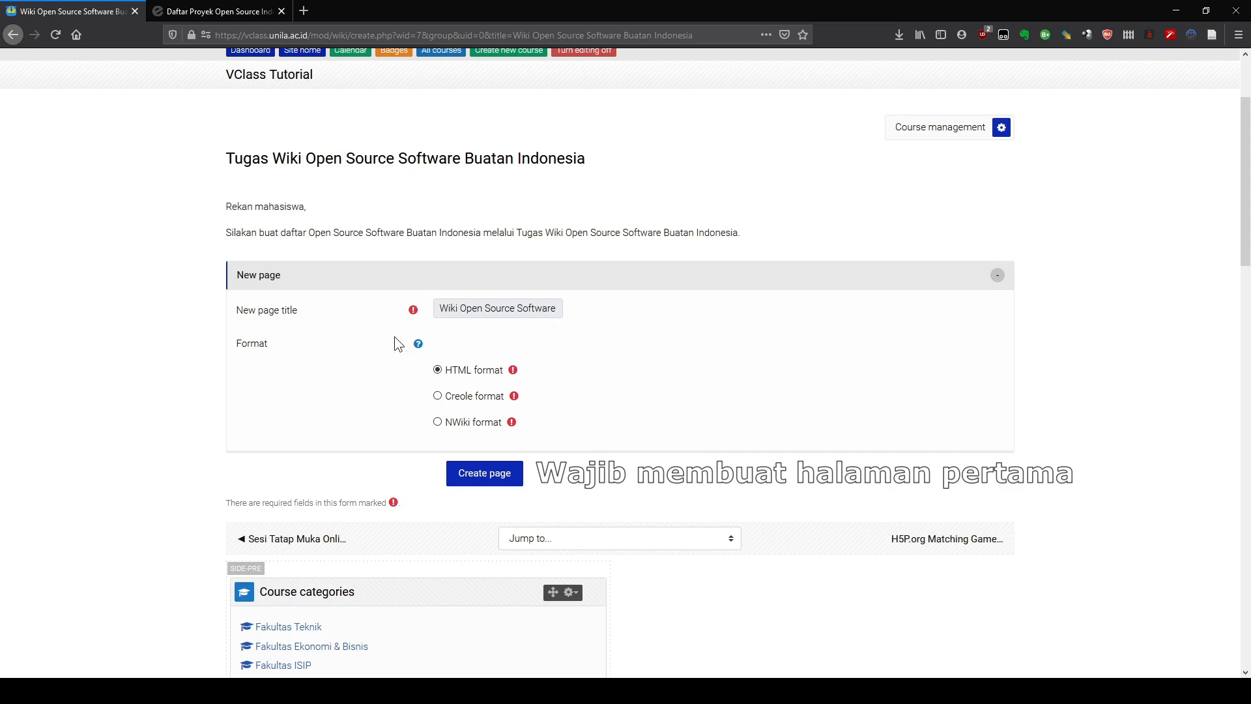
click(488, 479)
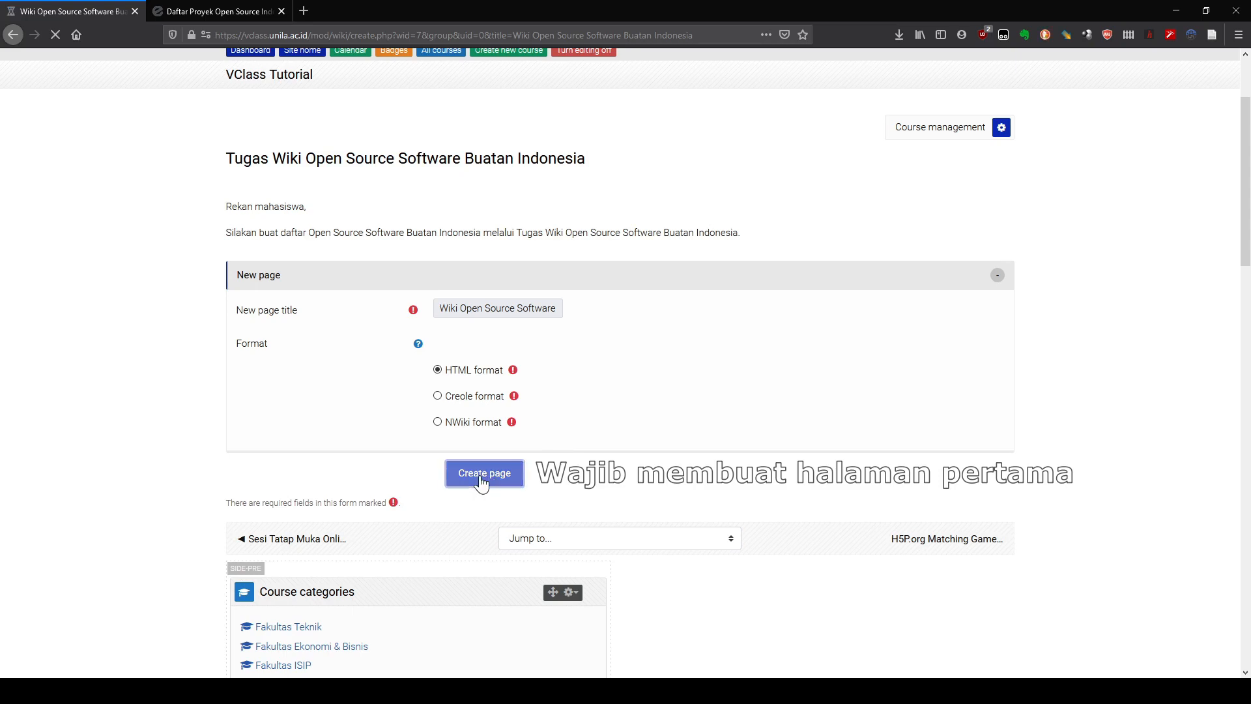
Step: Enter "Daftar Open Source Software Buatan Indonesia" as the first line of the page, reusing the copied page name
scroll(478, 469, down, 3)
click(478, 341)
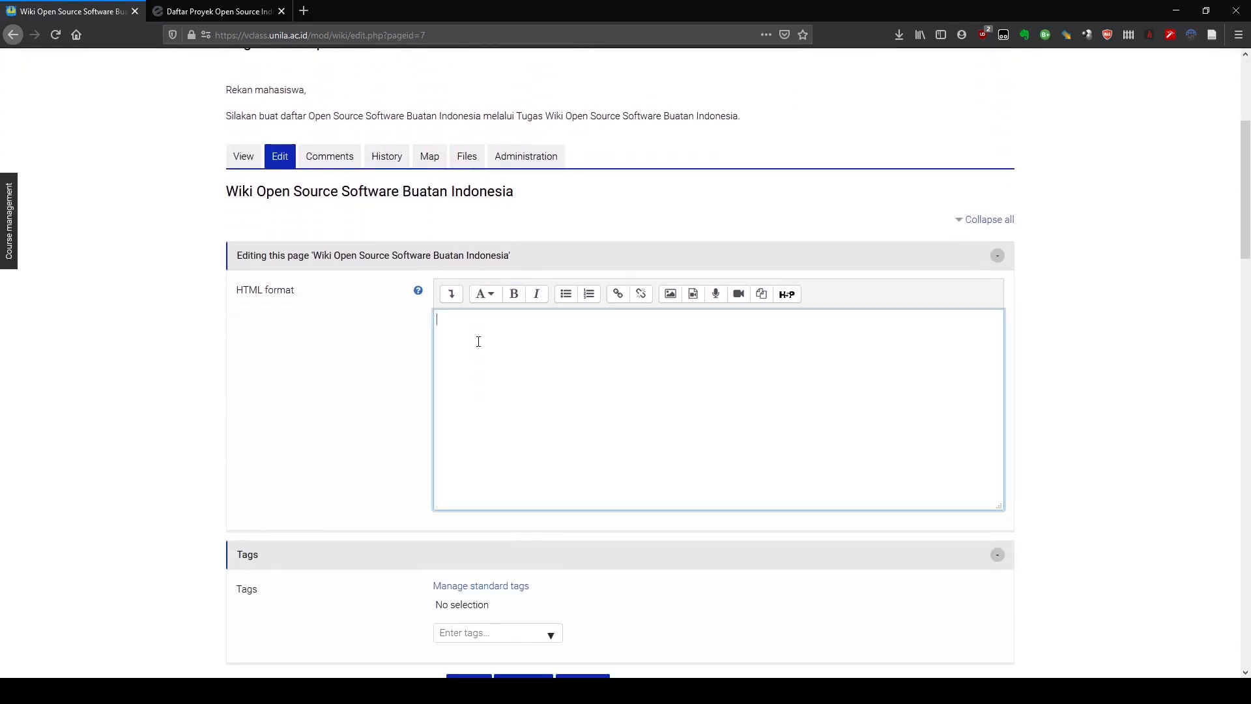
key(ctrl+v)
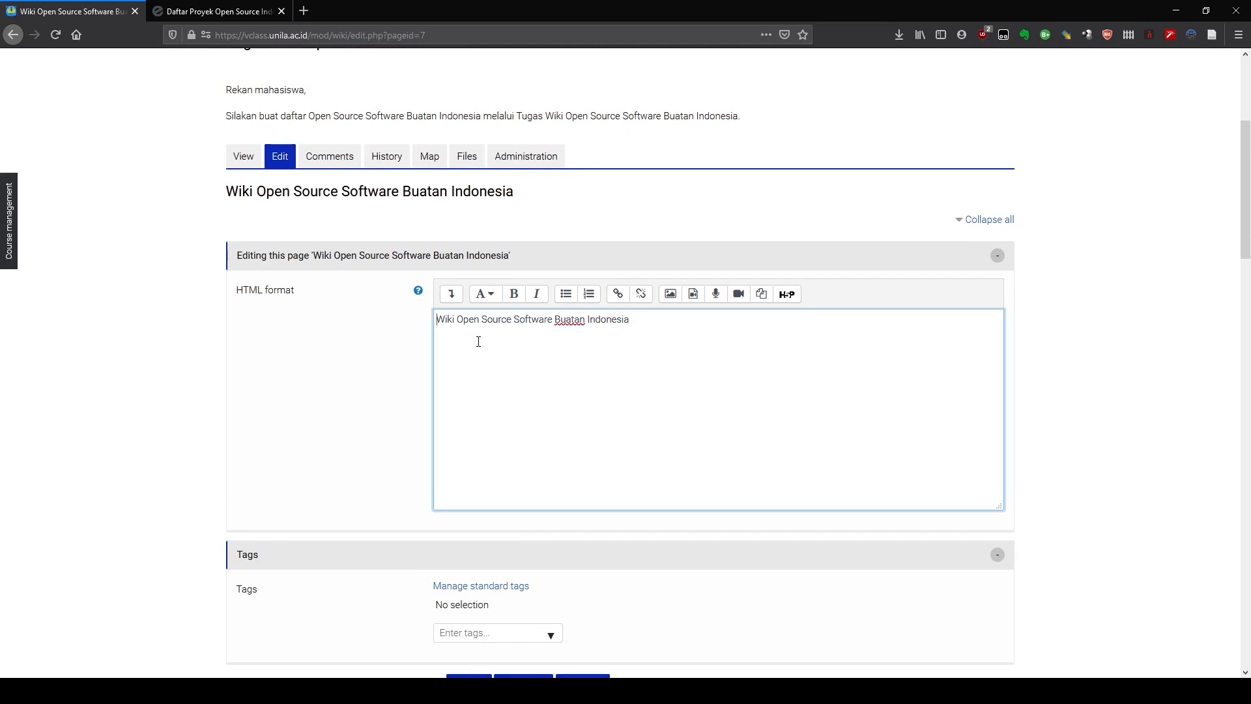
key(Delete)
key(Delete)
key(Delete)
key(Delete)
text(Daftar)
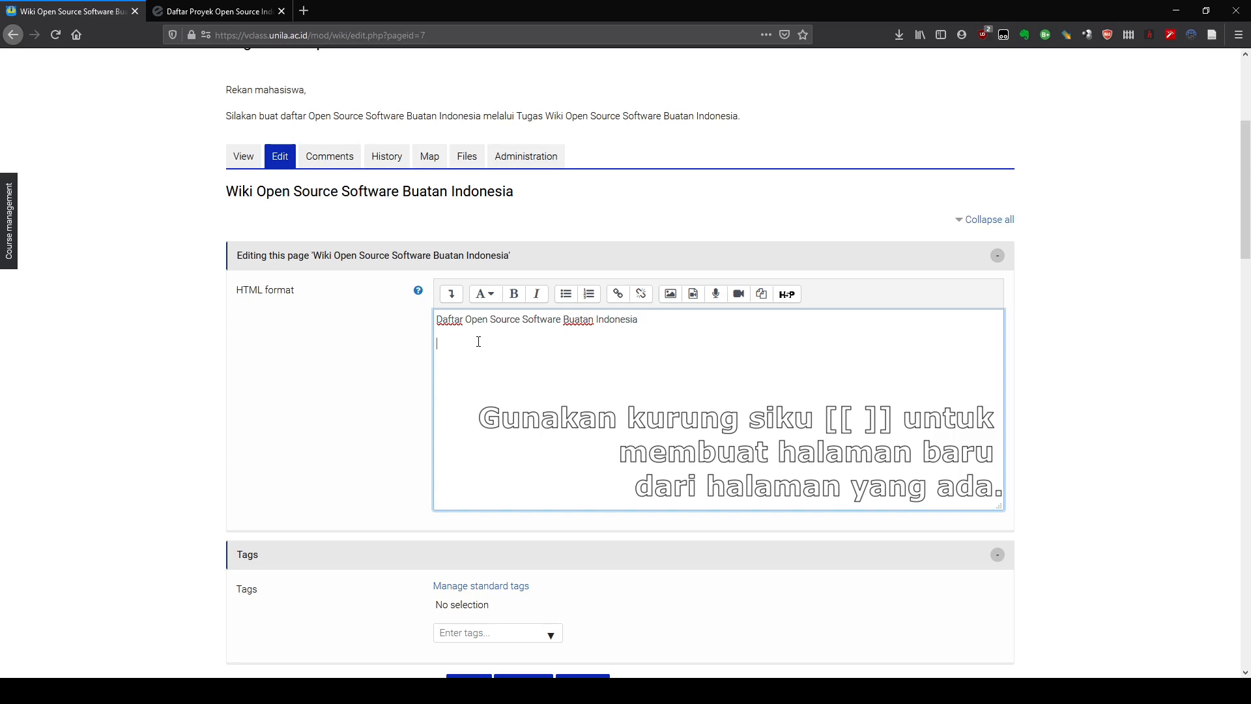
Step: Add the new-page link [[Sistem Operasi]] below the heading line and enclose "Open Source Software" in double square brackets
text([)
text([Sistem Opera)
text(si)
text(]])
text([[)
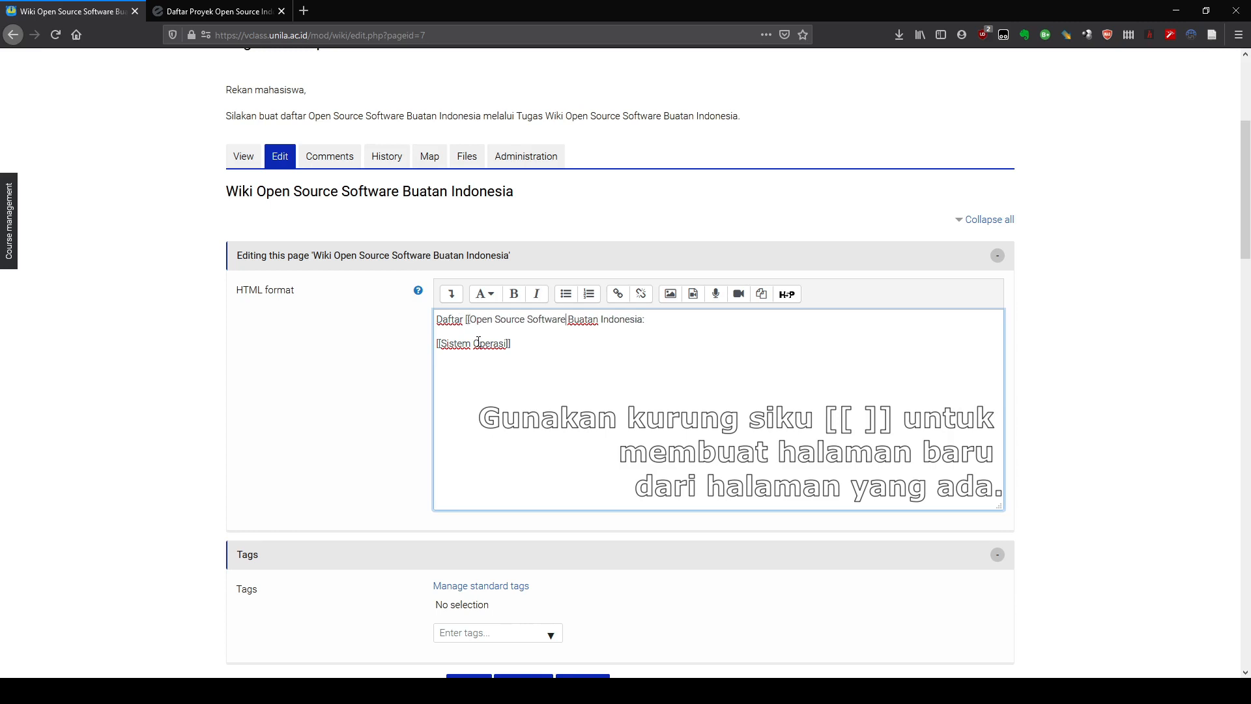
text(]])
Step: Format the [[Sistem Operasi]] line as a bulleted list and add a second bullet with the new-page link [[Aplikasi]]
click(566, 293)
key(Return)
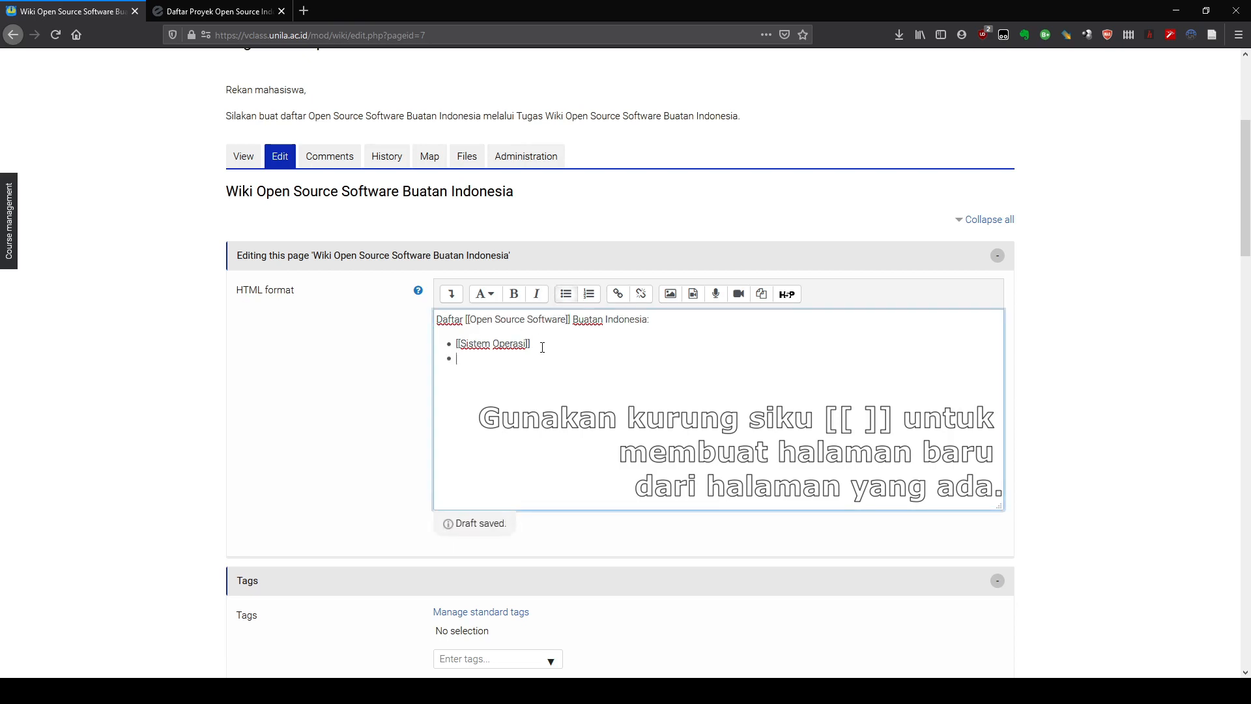
text([[Aplik)
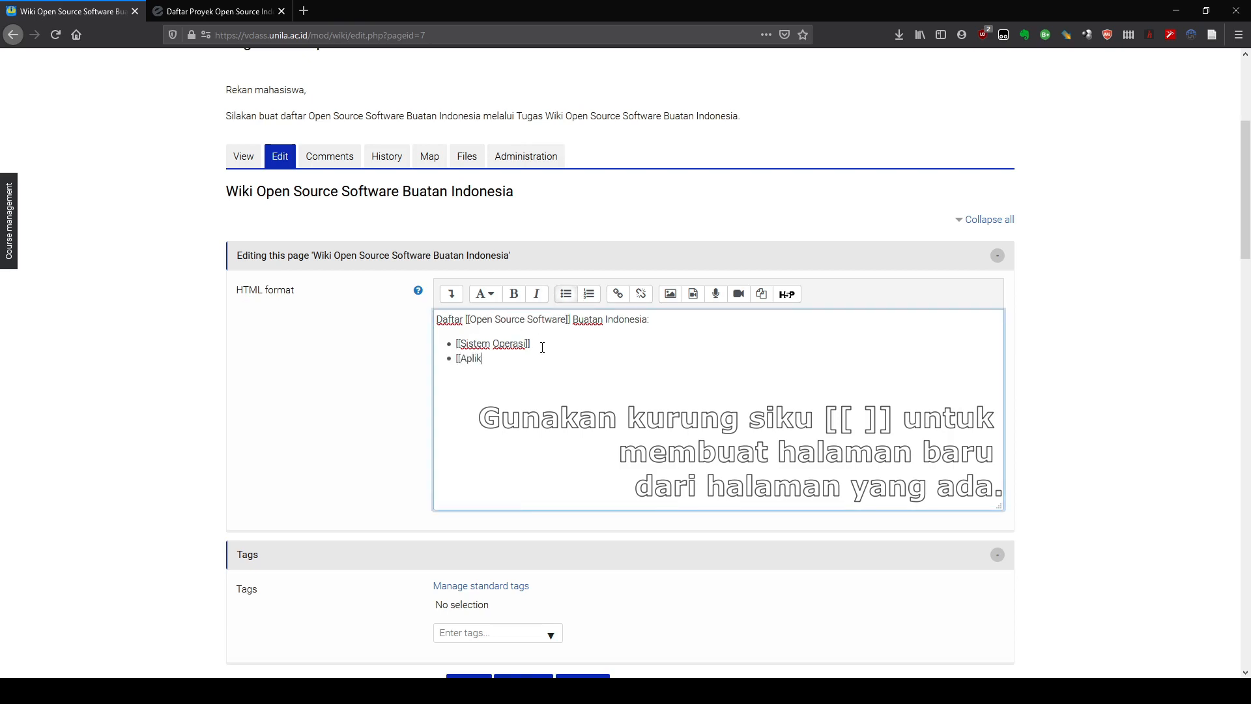
text(asi]])
Step: Add the tags Indonesia and oss to the wiki page
scroll(515, 391, down, 2)
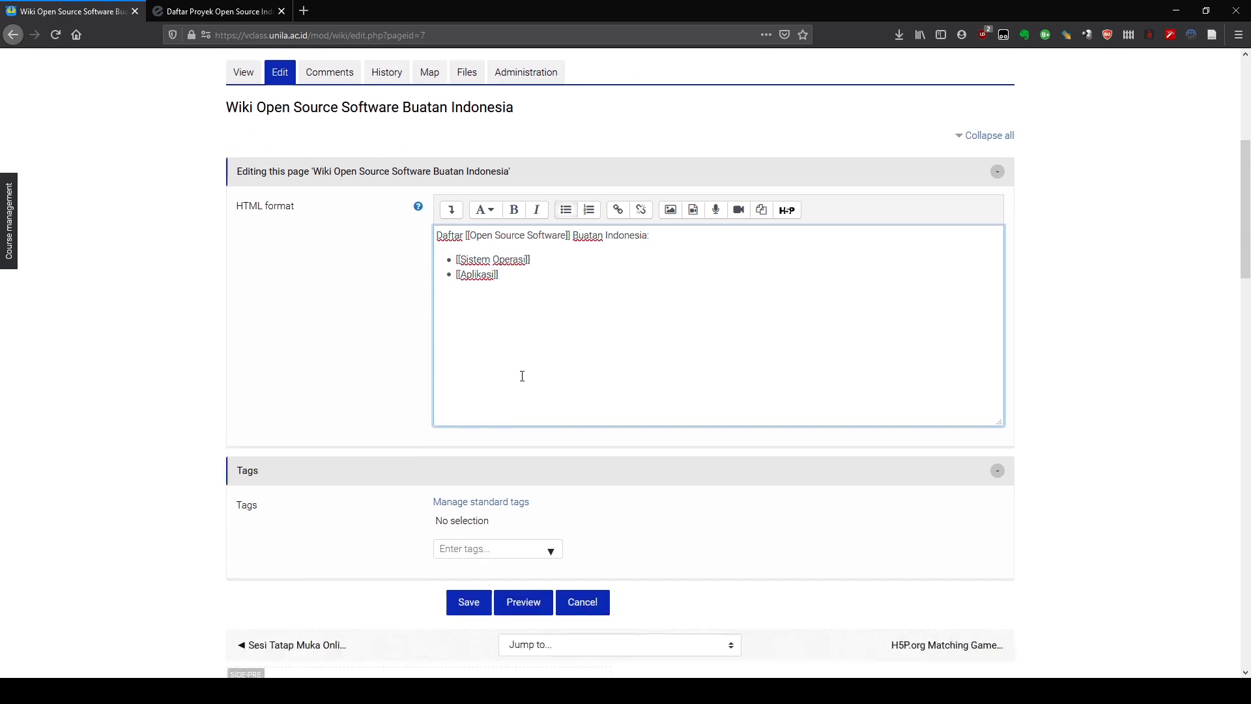
click(461, 500)
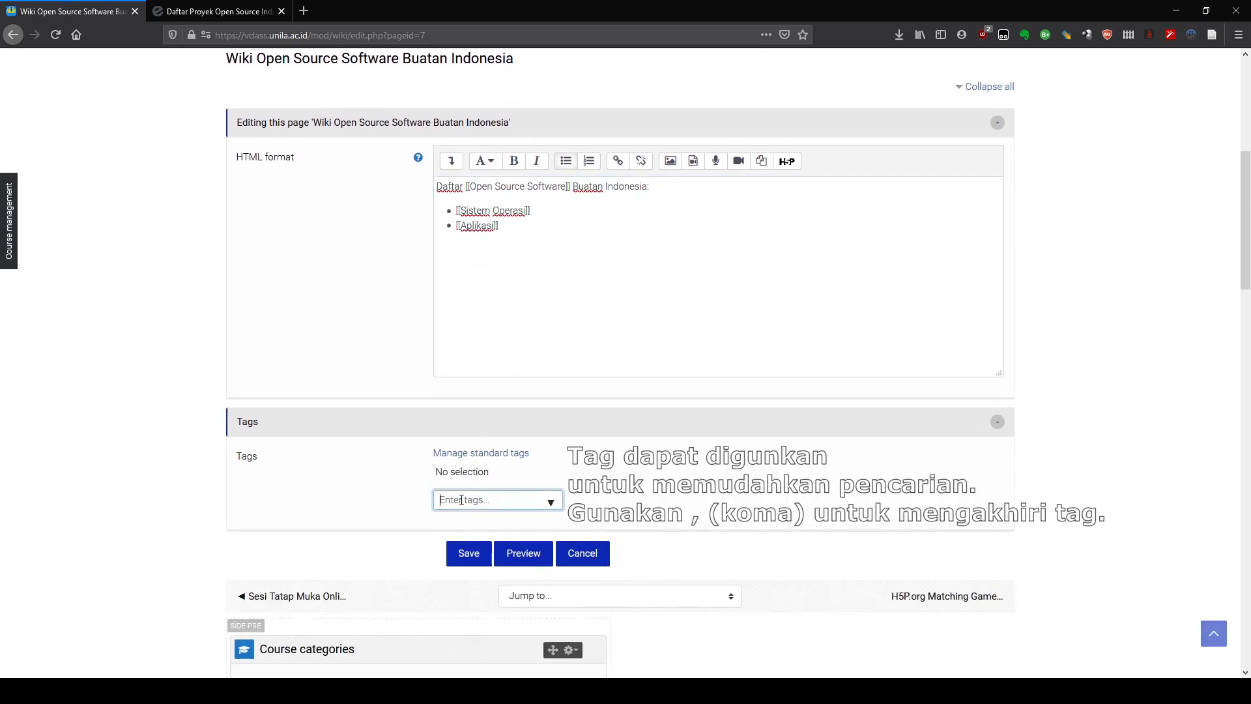
text(Indo)
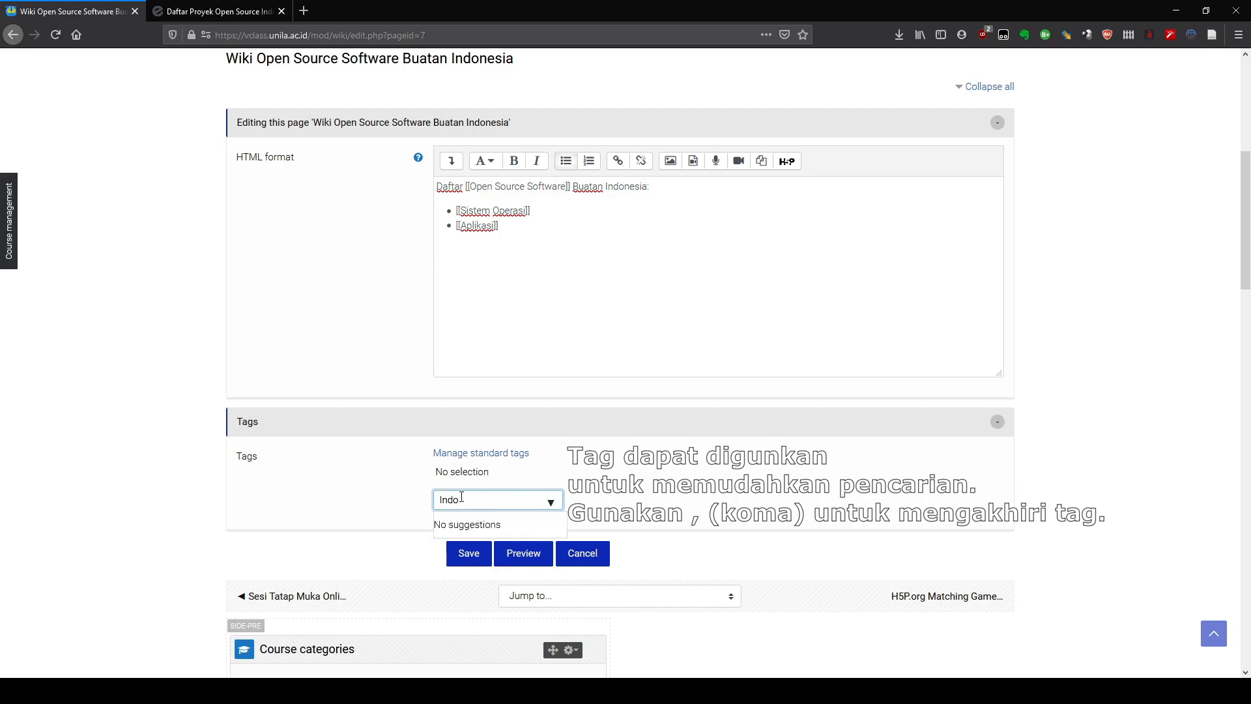
text(nesia,iss)
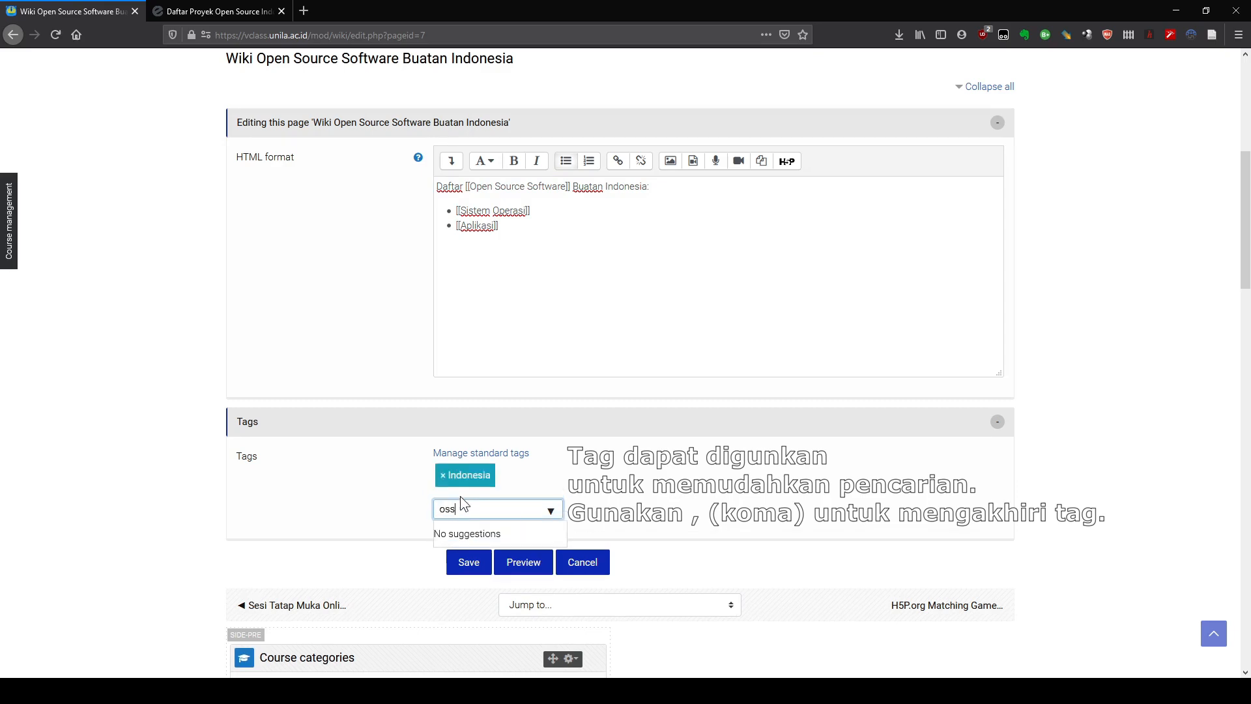
text(,)
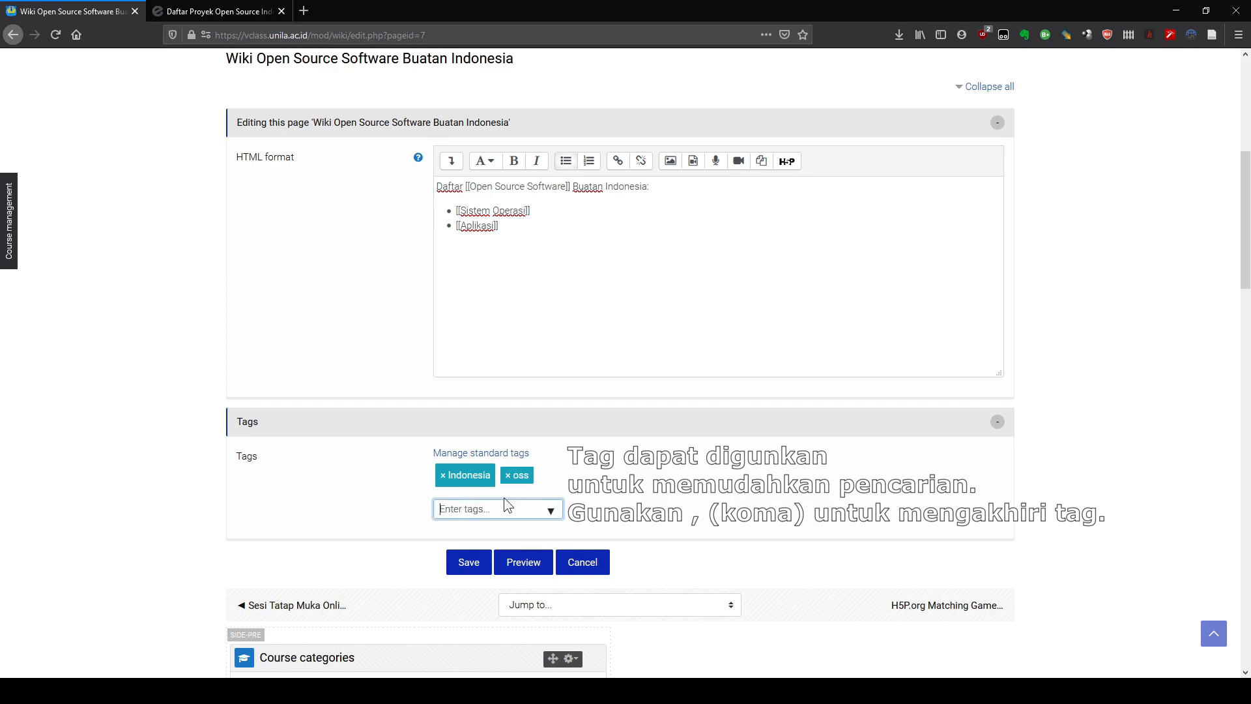
Step: Preview the wiki page with its new-page links, and save it
click(520, 566)
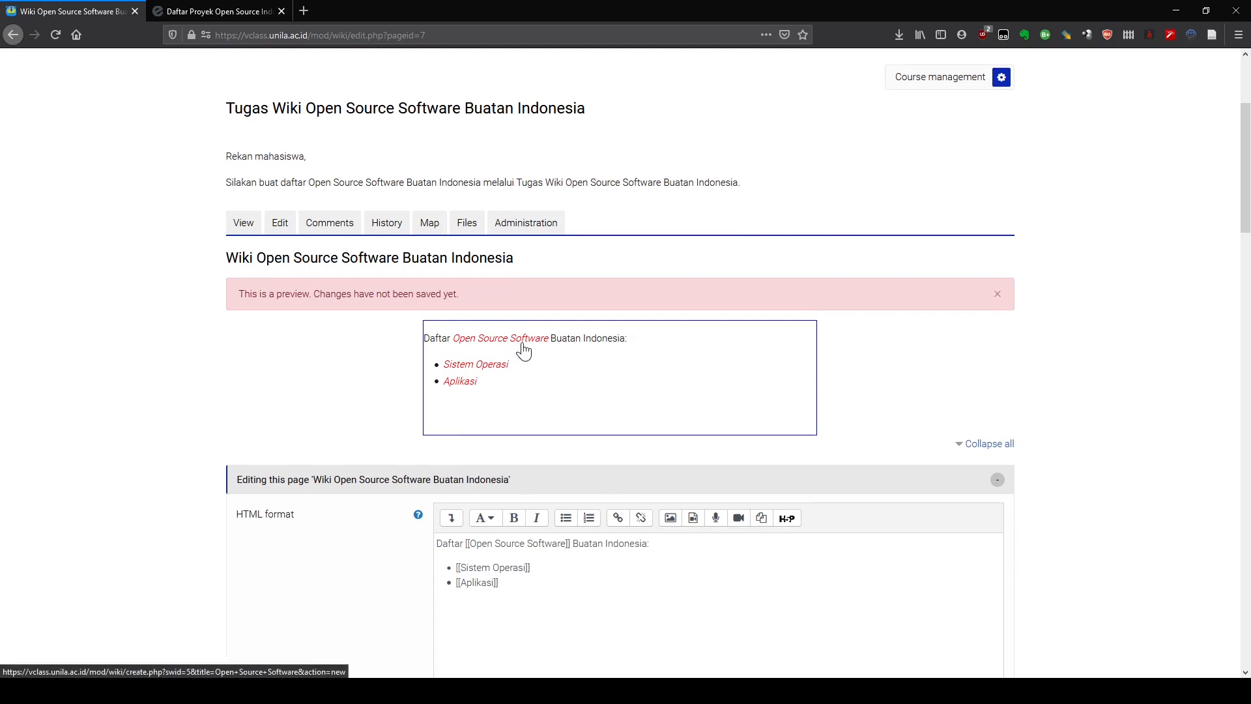
scroll(469, 391, down, 5)
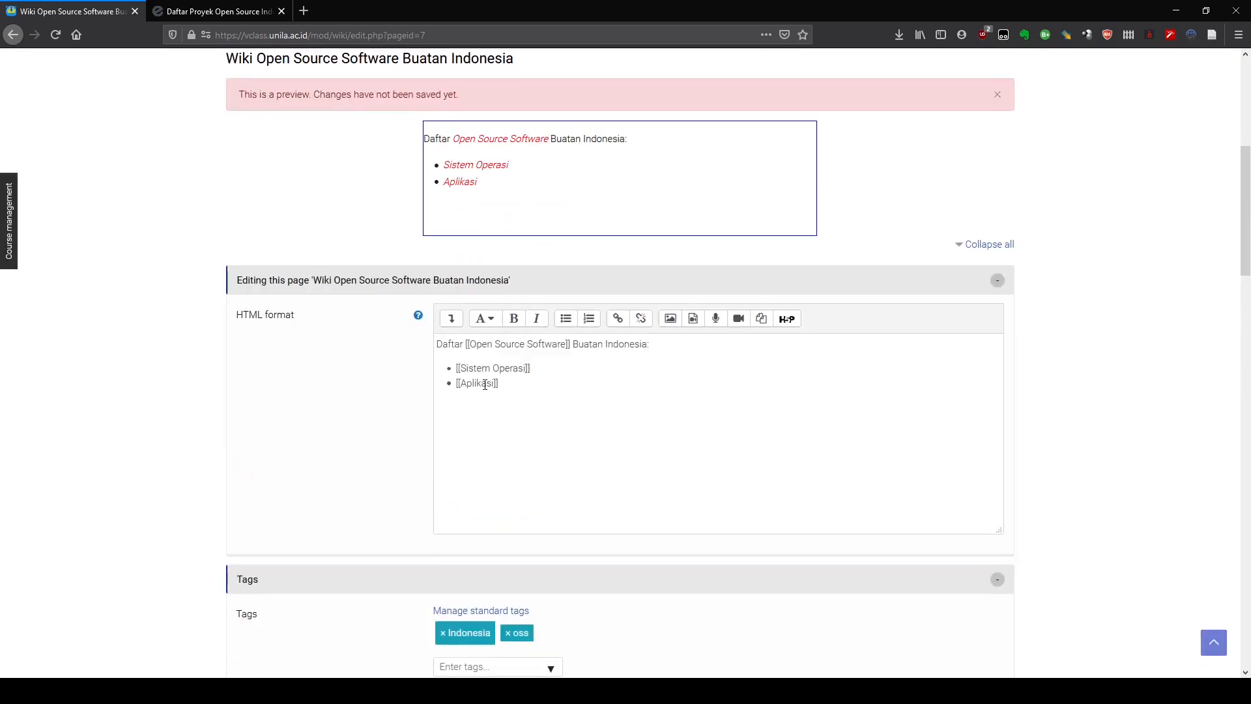
click(470, 590)
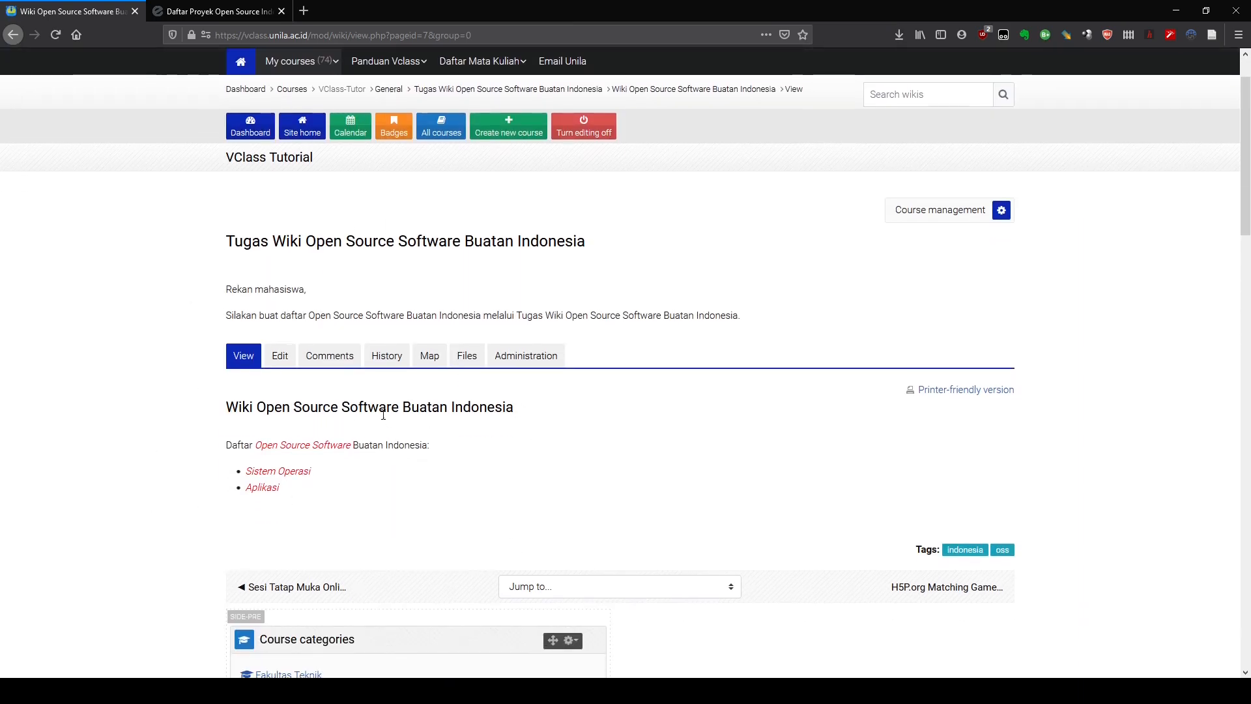
Step: Return to the course page, turn course editing off and reopen the wiki Tugas Wiki Open Source Software Buatan Indonesia
click(343, 89)
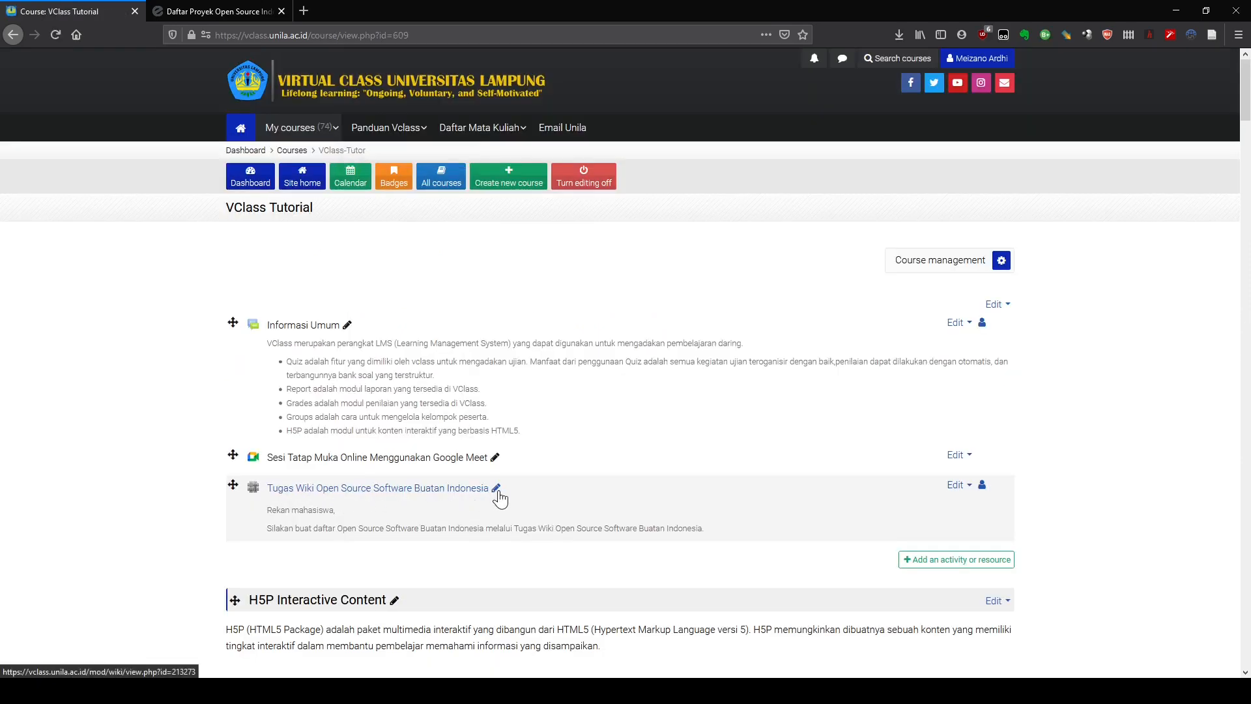
click(599, 182)
click(388, 475)
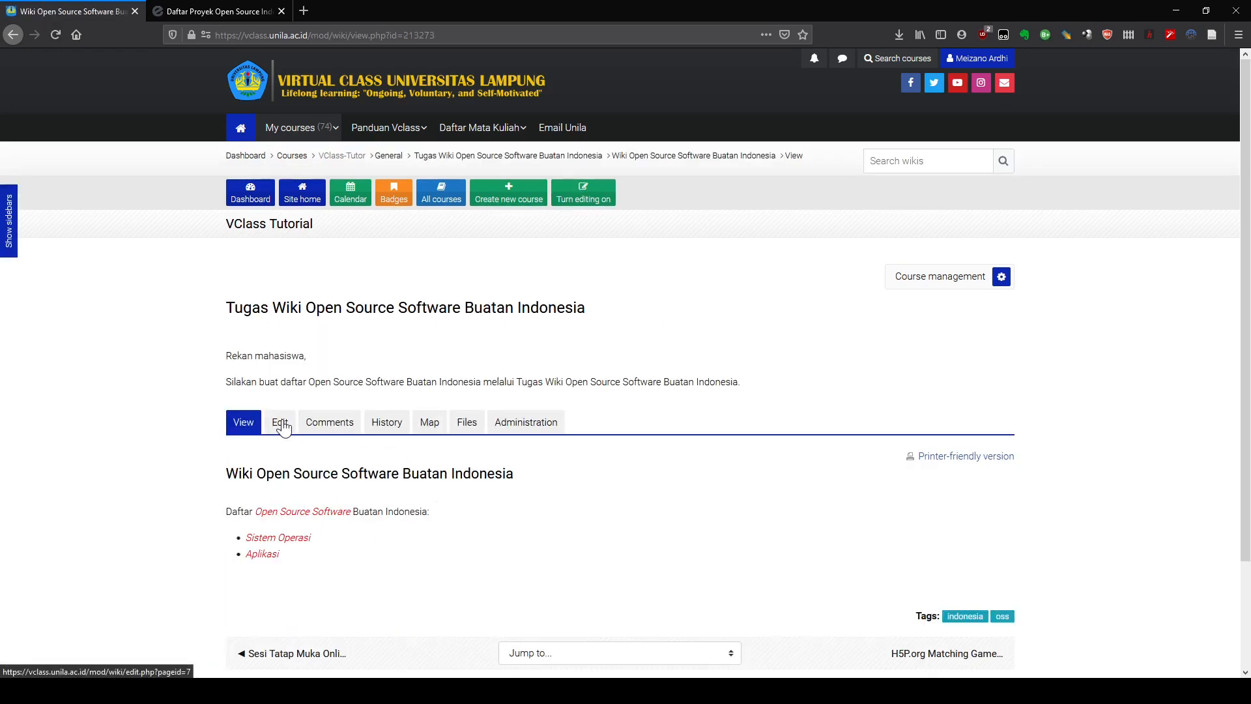
Step: Open the wiki page for editing and append "yang dikembangkan developer Indonesia" after the [[Sistem Operasi]] link
click(280, 423)
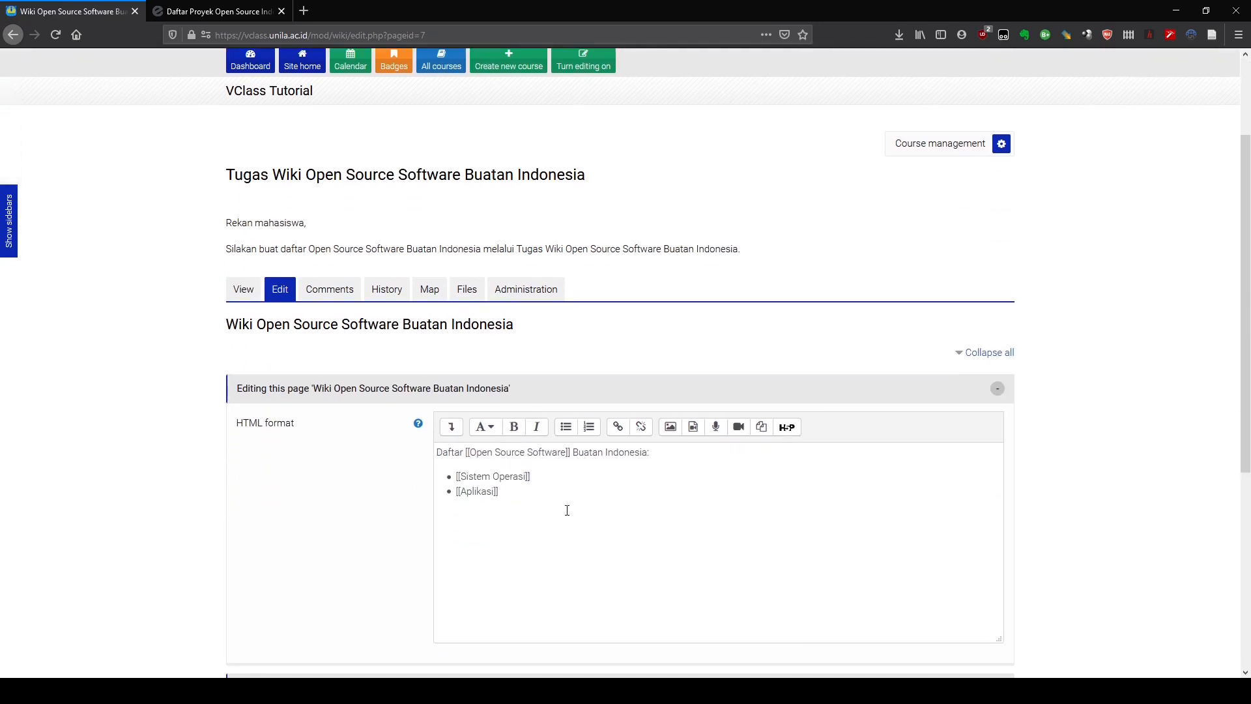
click(527, 495)
text(ya)
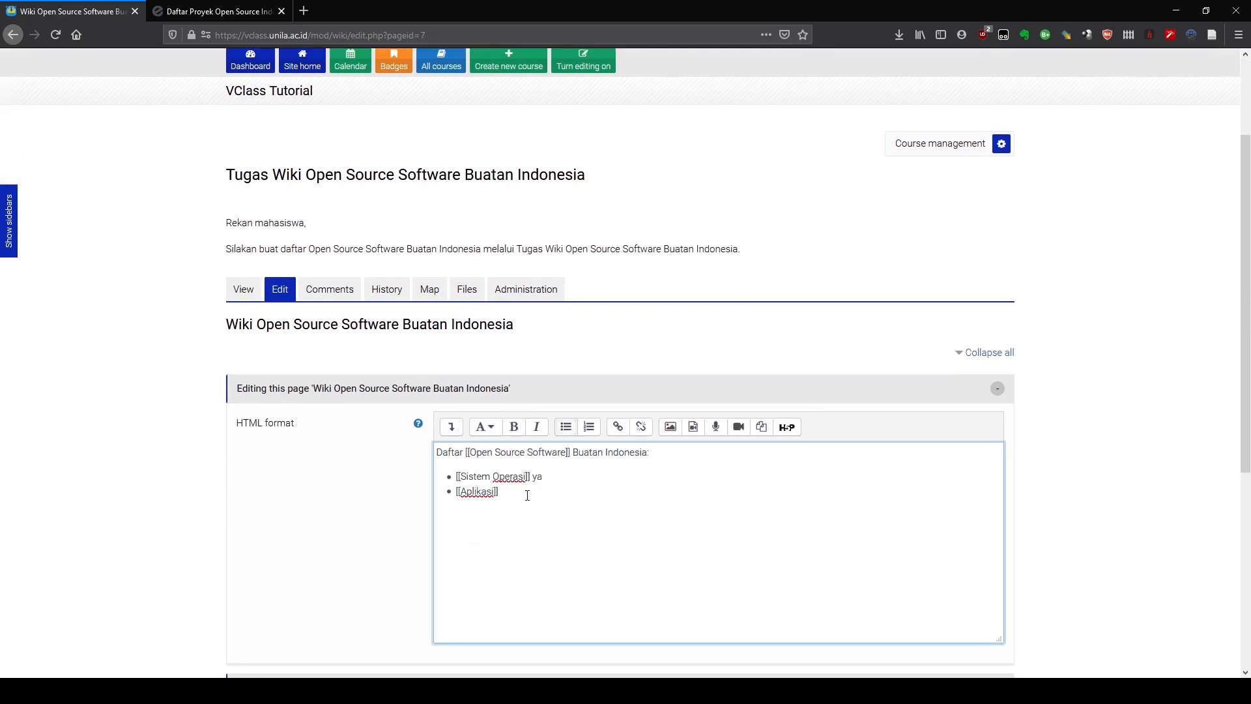
text(ng dikembangkan devel)
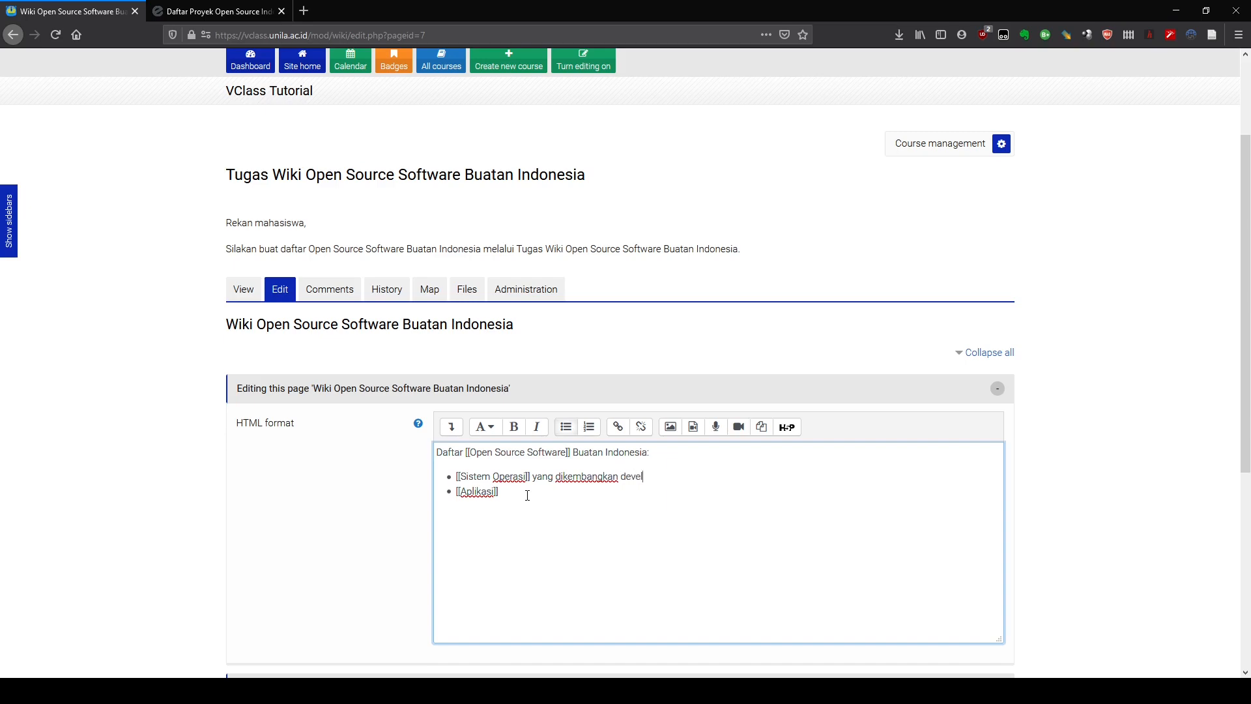
text(oper l)
text(esia. [[Aplikasi]] )
Step: Append "yang digunakan untuk perkantoran, editing multimedia, perpustakaan, dan lainnya." after the [[Aplikasi]] link
text(yang )
text(digunakan)
text( untuk pe)
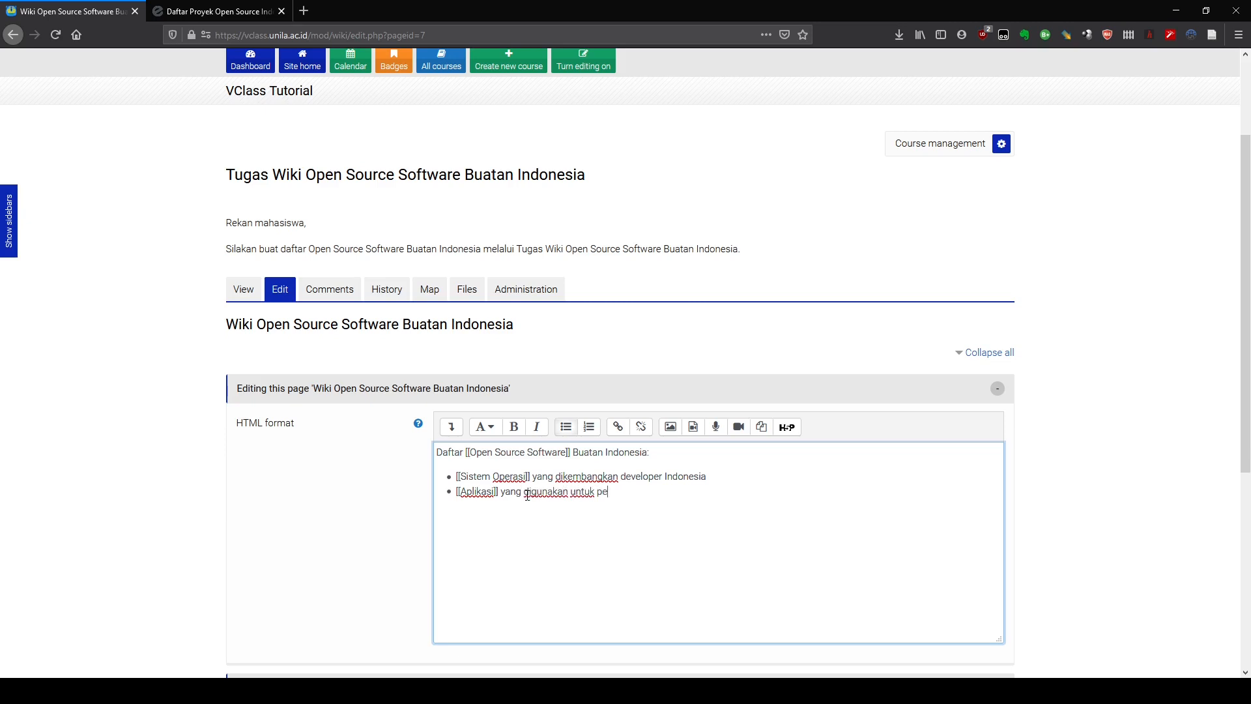
text(rkantoran, editing multimedia, perpustak)
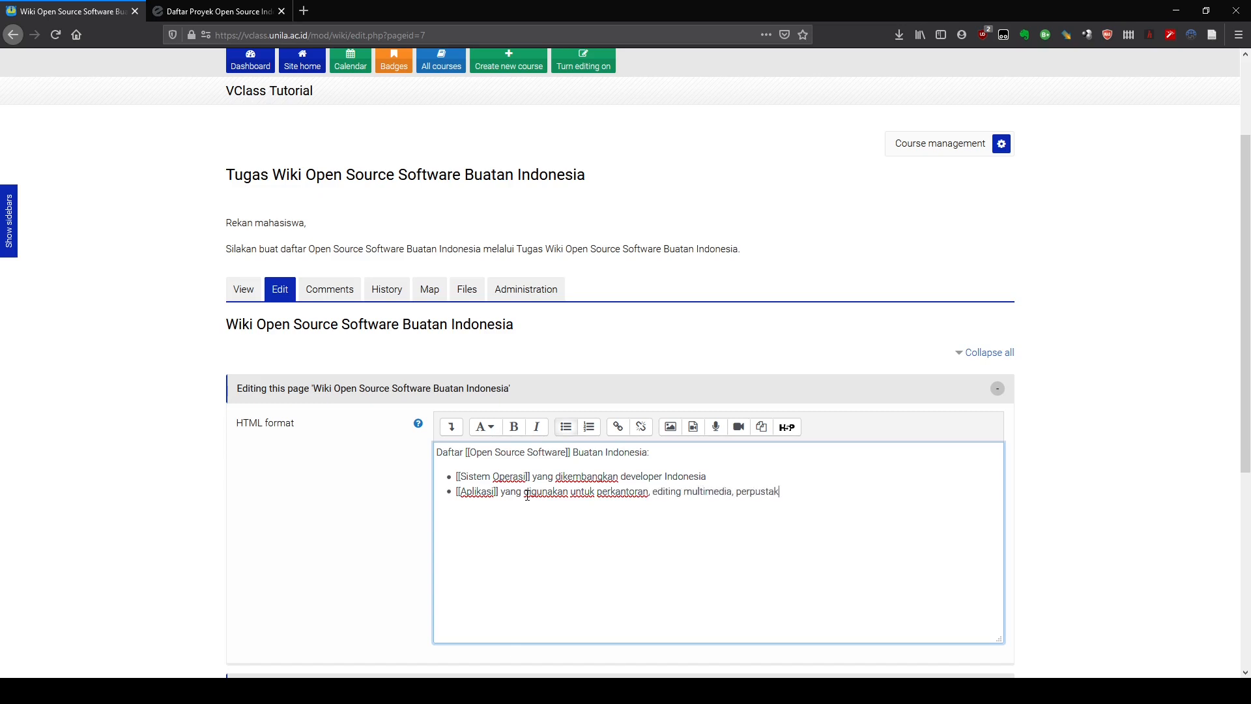
text(aan, dan lainnya.)
Step: End the [[Sistem Operasi]] bullet with a period and save the wiki page
key(Up)
text(.)
scroll(497, 475, down, 2)
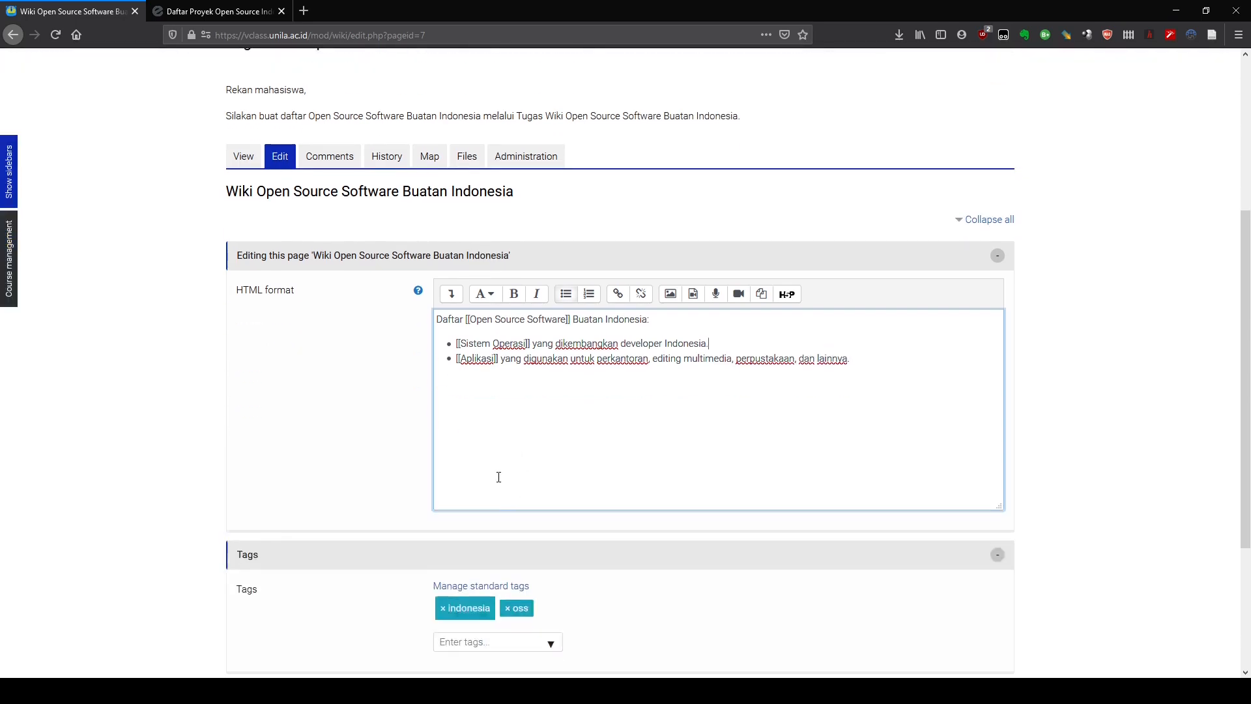
scroll(474, 593, down, 3)
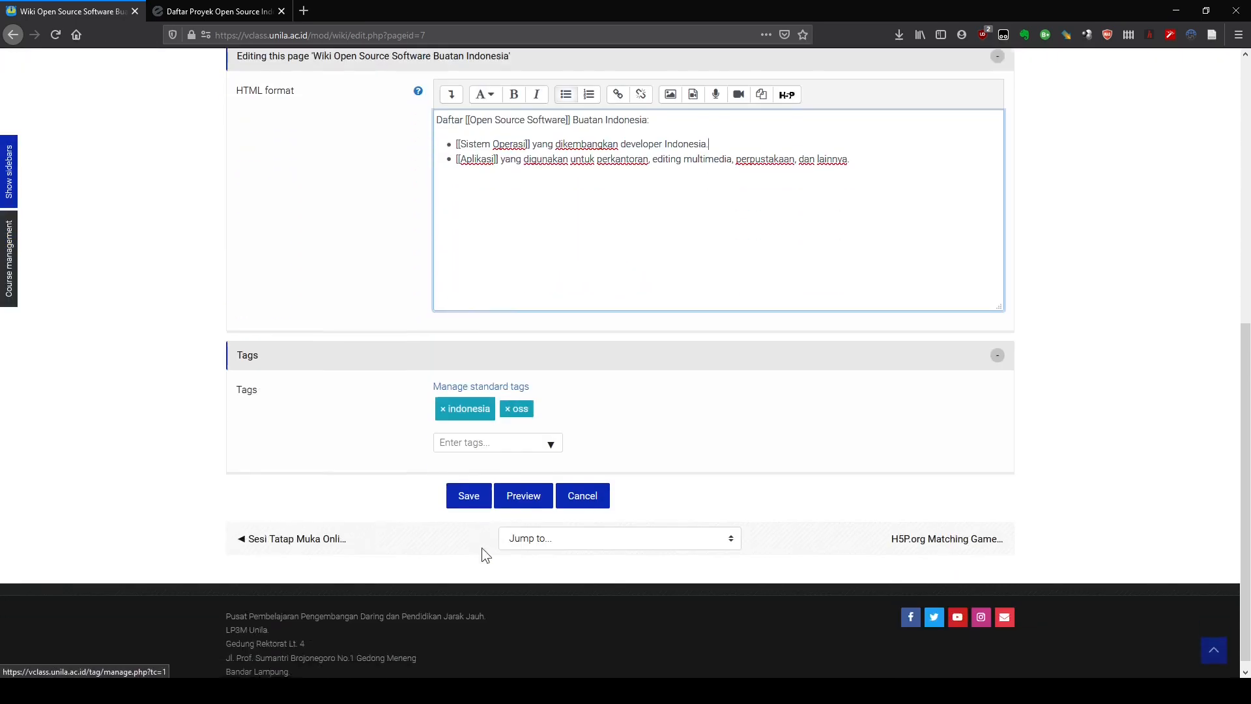
click(468, 499)
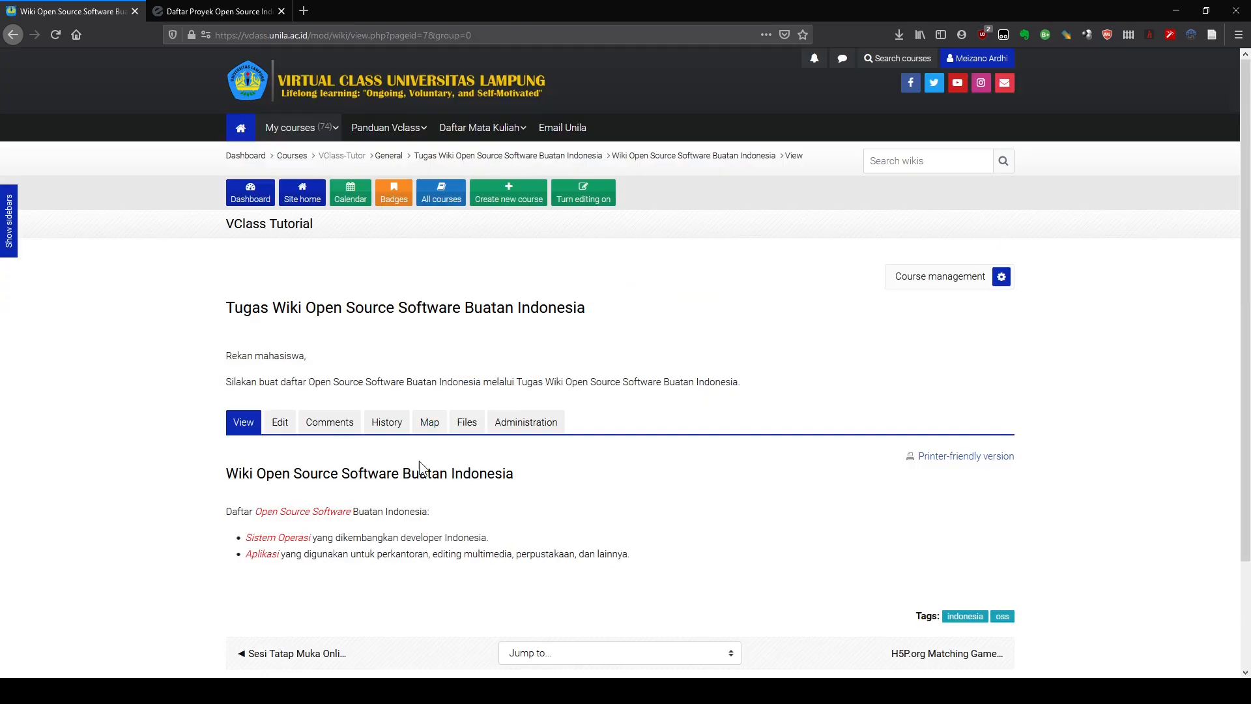
Step: Check the page's version history, and create the linked Sistem Operasi page in HTML format
click(386, 428)
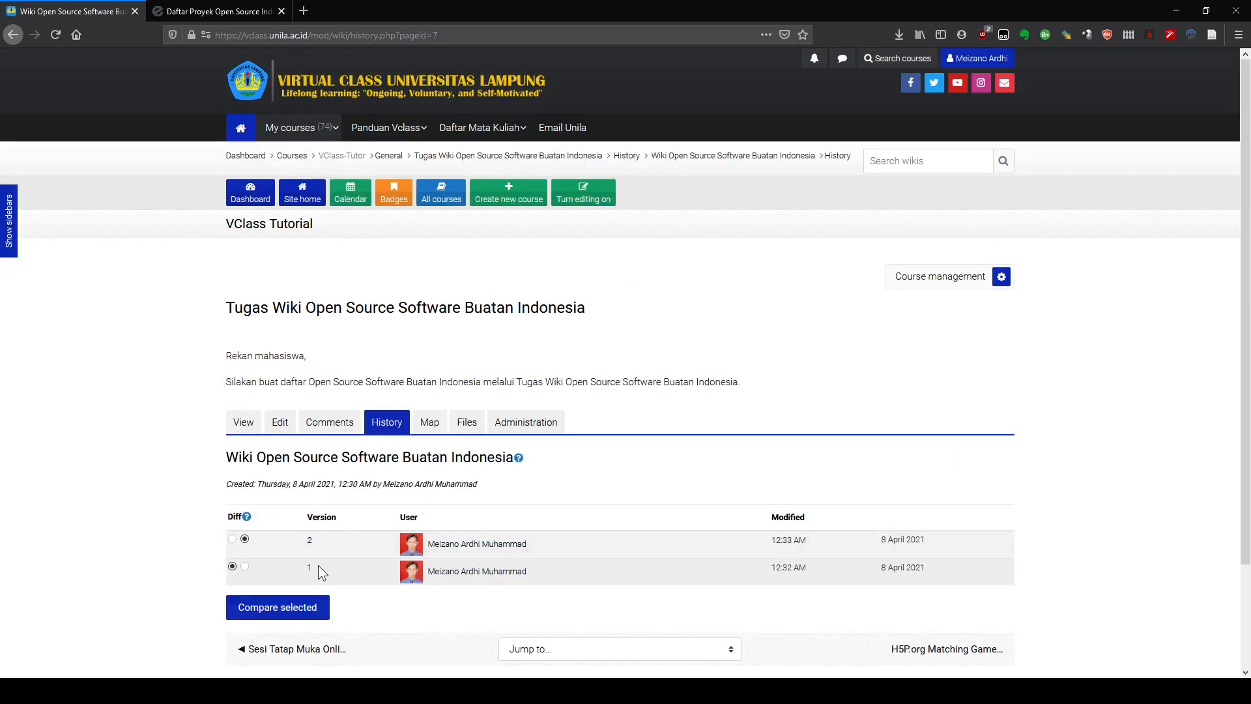
click(244, 425)
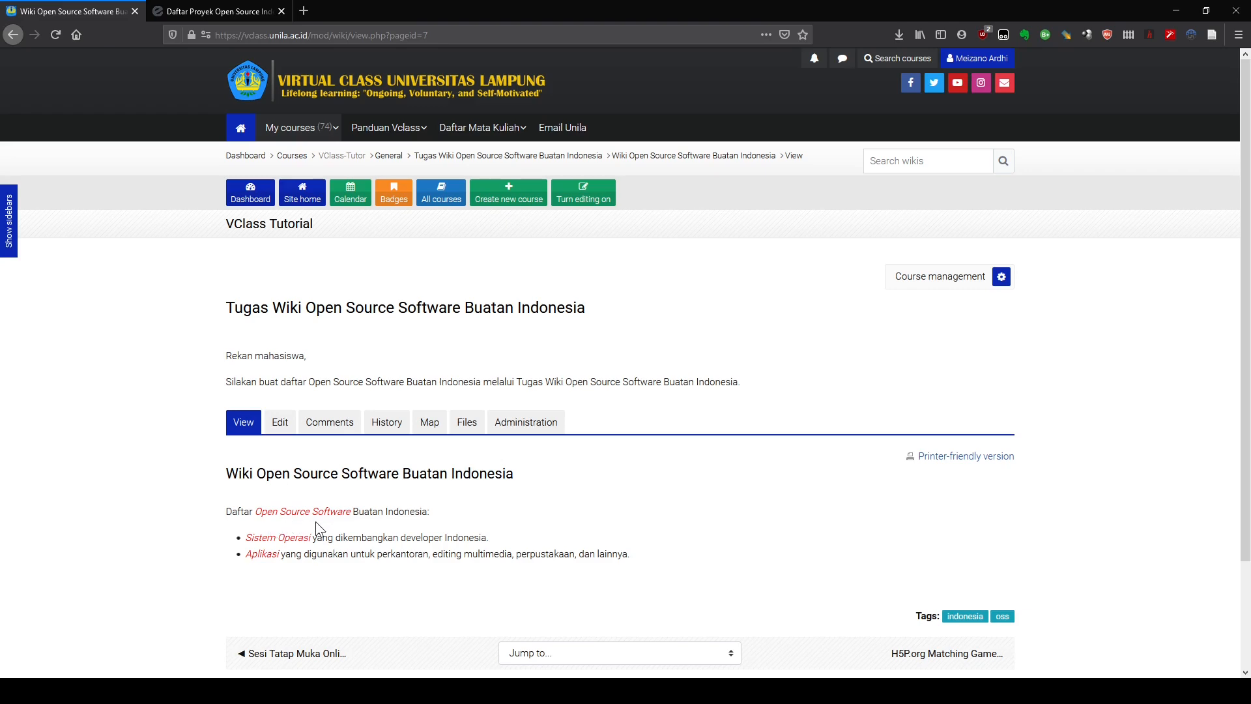
click(279, 541)
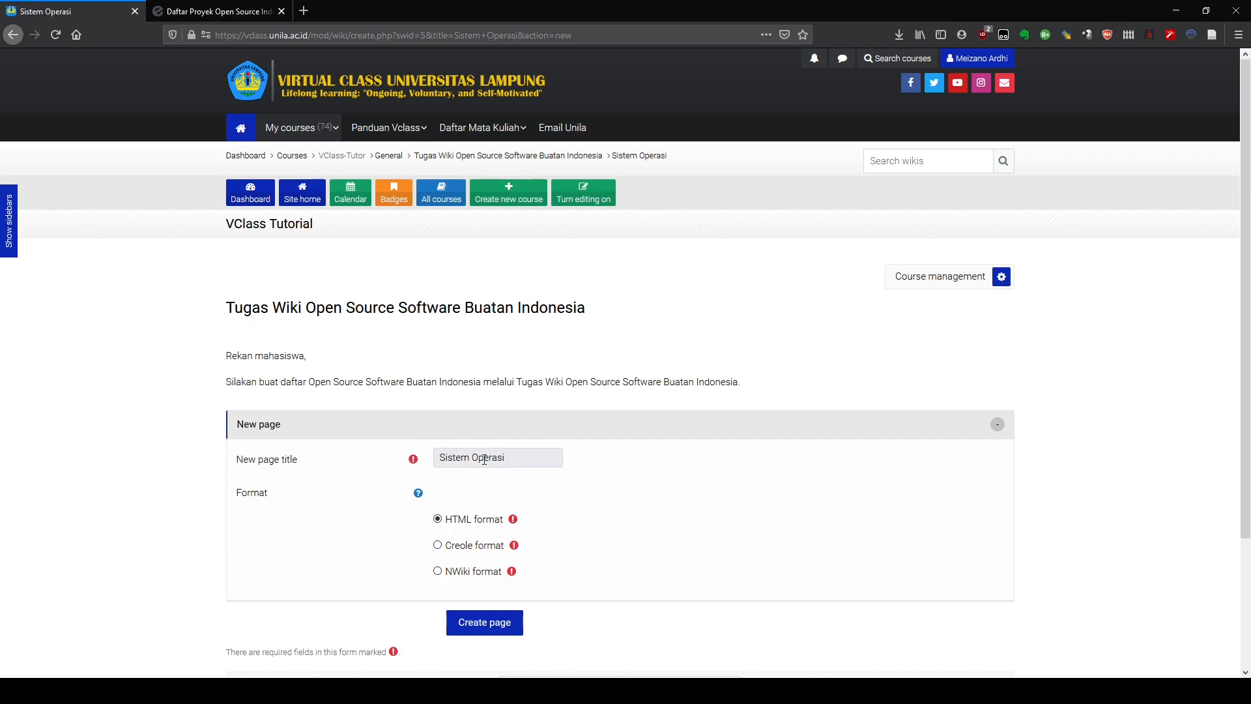
click(489, 627)
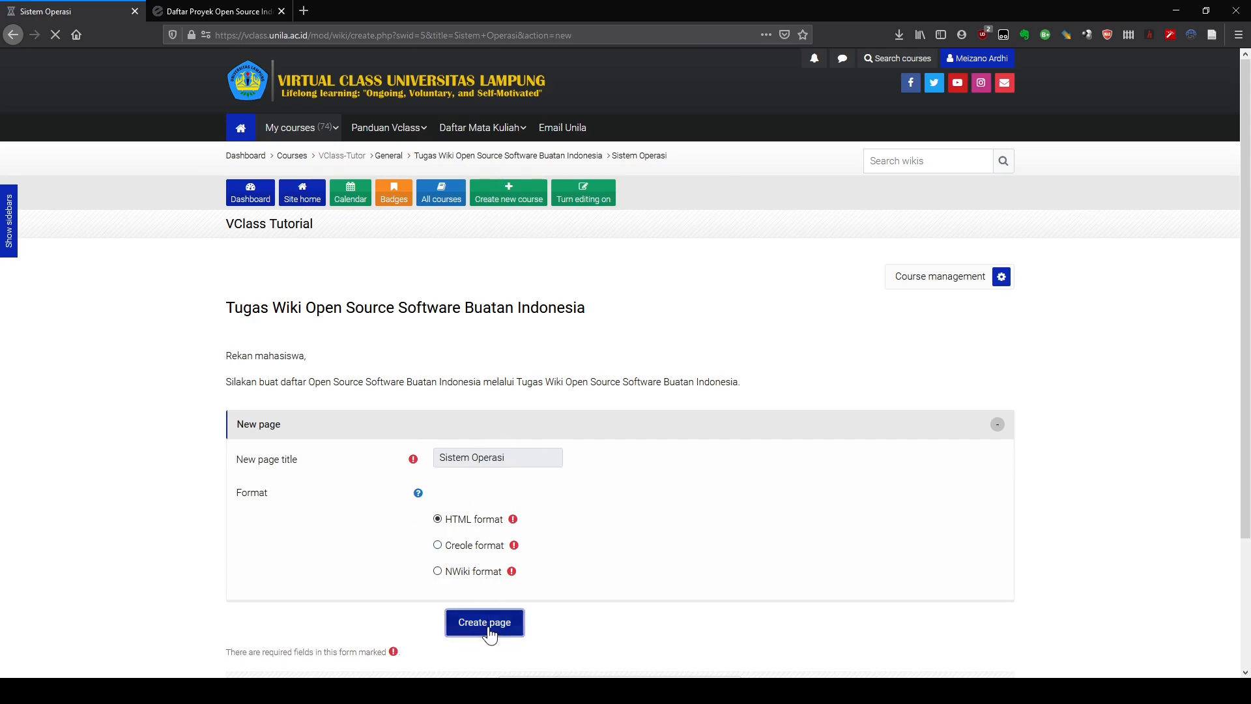
Step: Enter "Daftar Sistem Operasi OSS buatan Indonesia:" on the new page and start a numbered list below it with "Blangkon"
scroll(493, 580, down, 2)
click(500, 456)
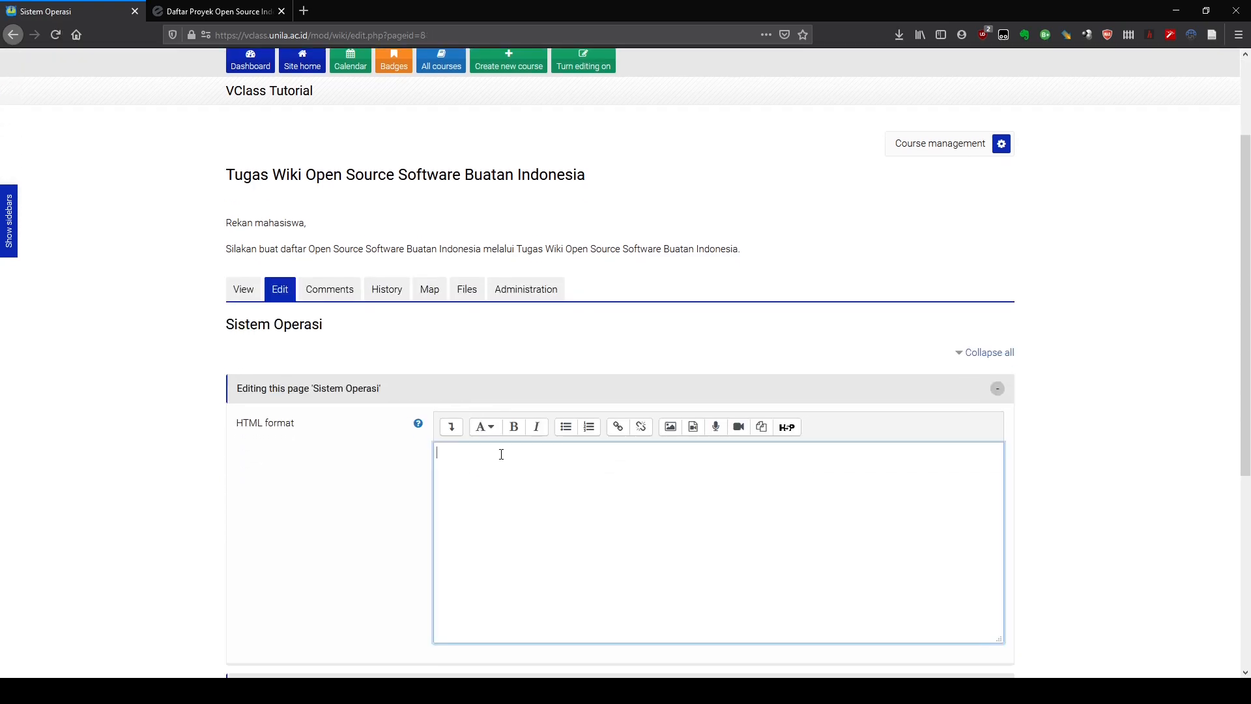
text(Daftar Sistem Operasi OSS buatan Indonesia:)
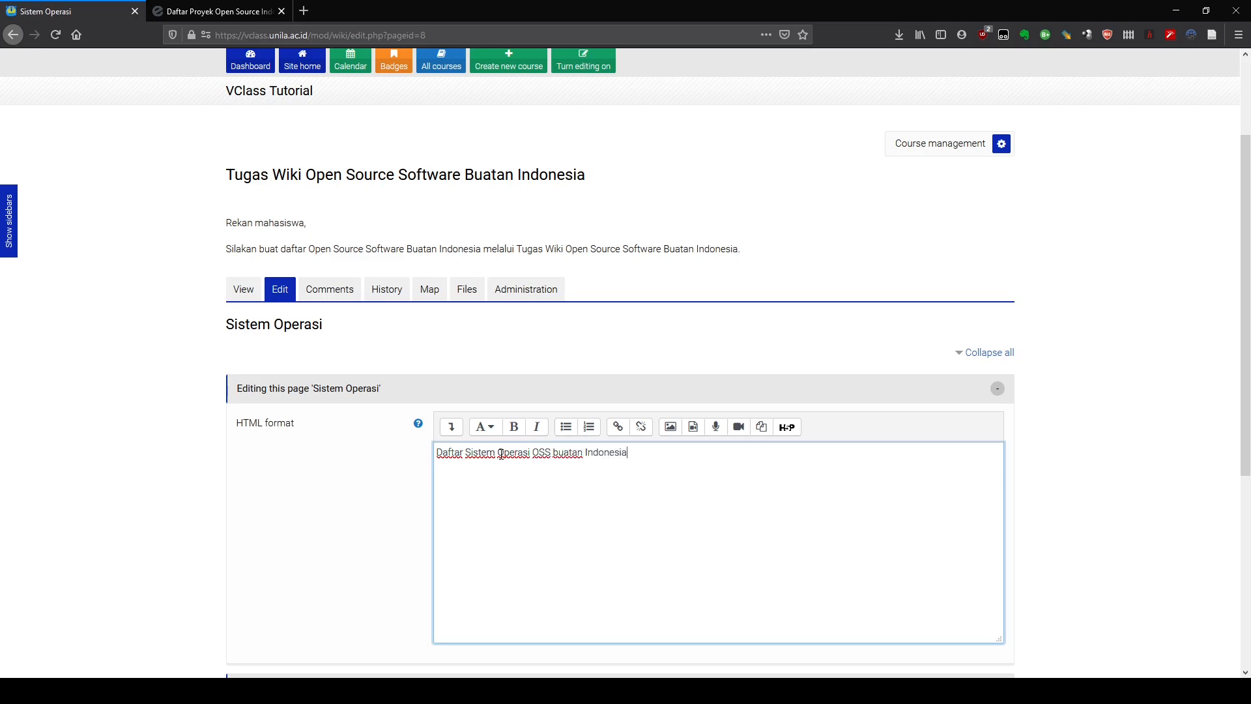
key(Return)
click(590, 428)
text(Blangkon)
Step: Add the tags blangkon, indonesia, oss and sistem operasi to the Sistem Operasi page and save it
scroll(592, 436, down, 3)
click(471, 565)
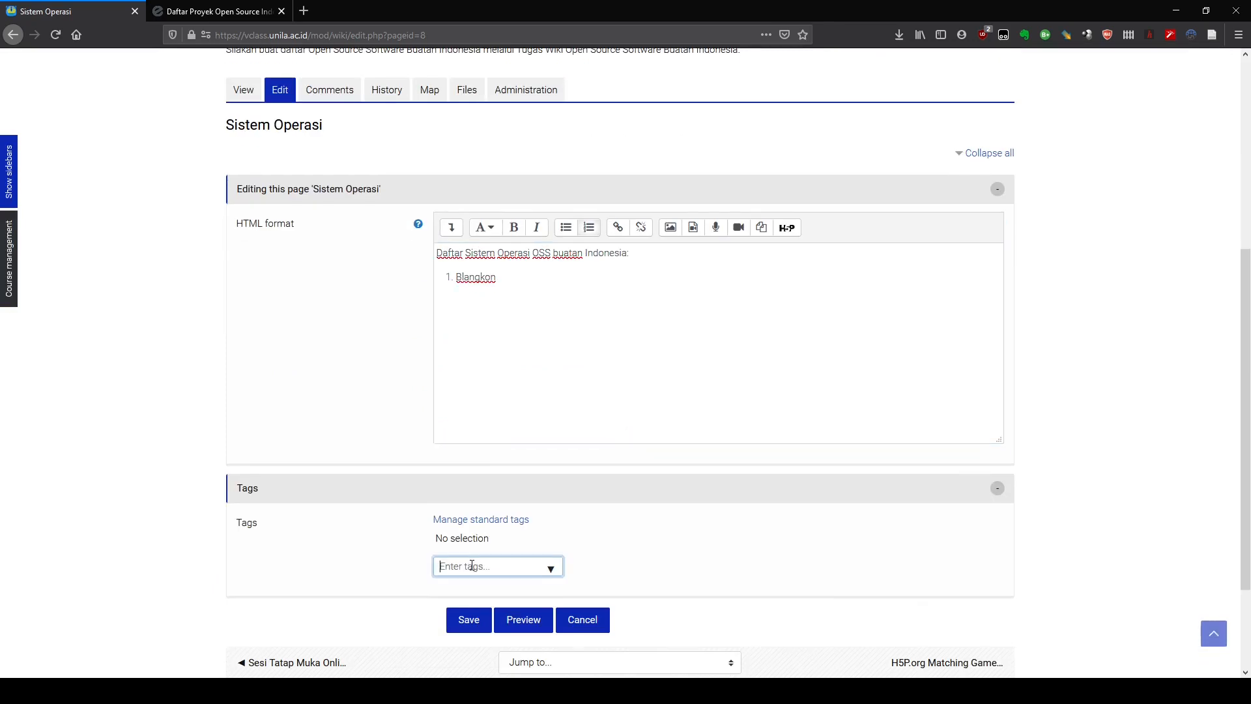
text(blangkon)
key(Return)
text(indonesia)
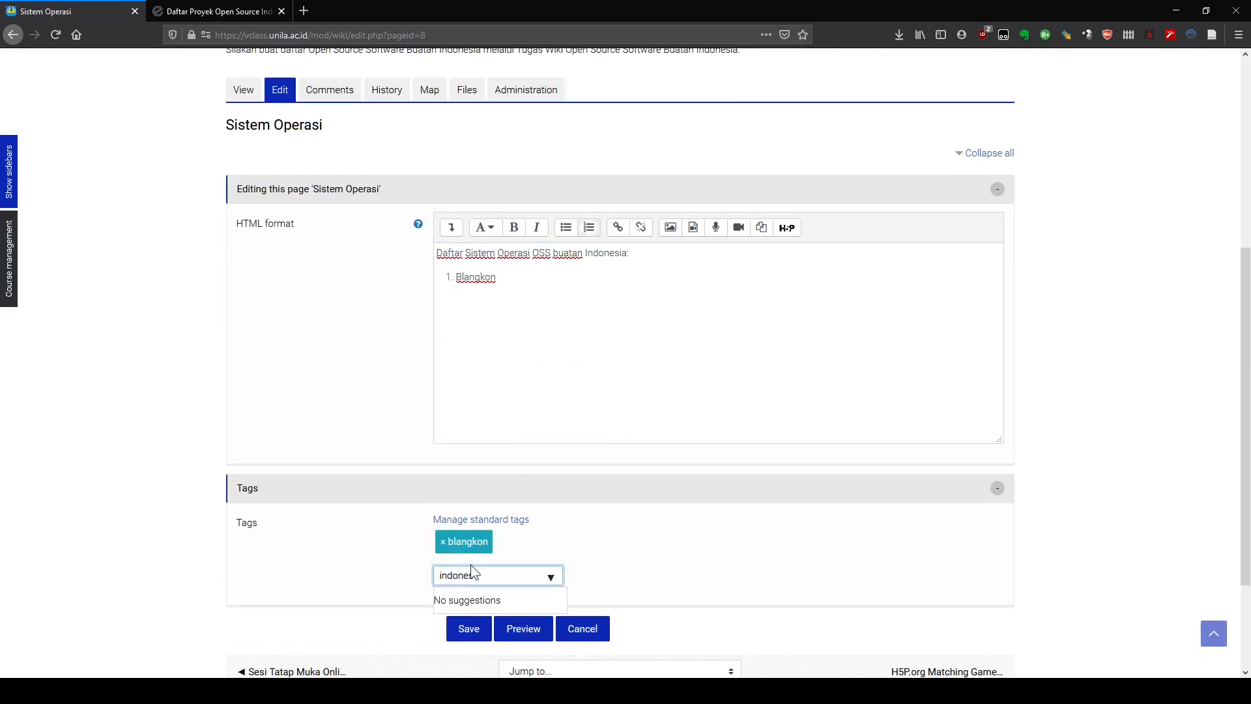
key(Return)
text(oss)
key(Return)
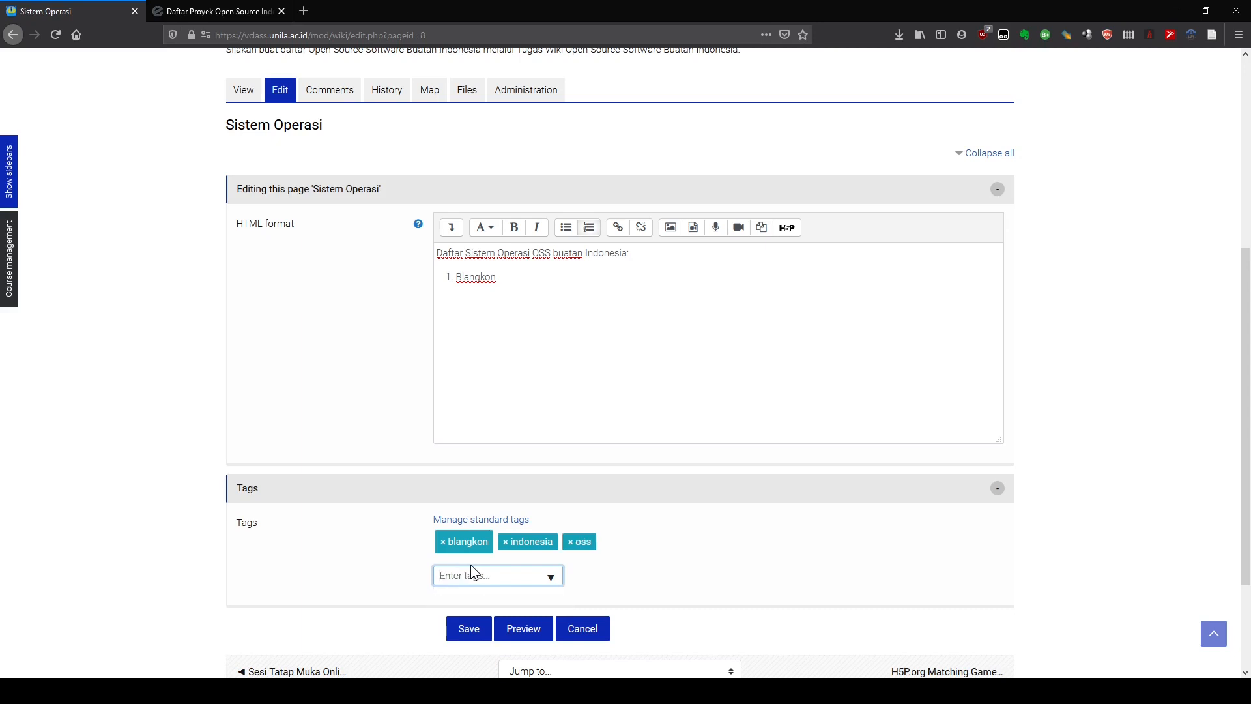
text(sistem operasi)
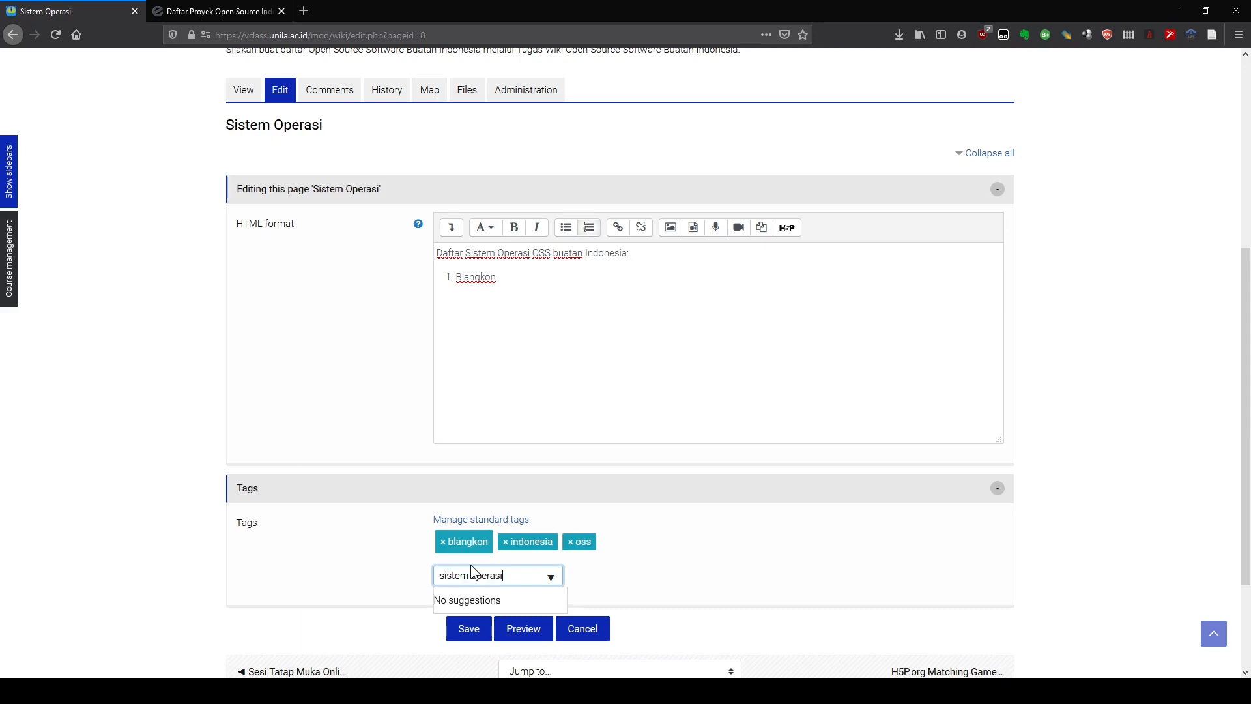
key(Return)
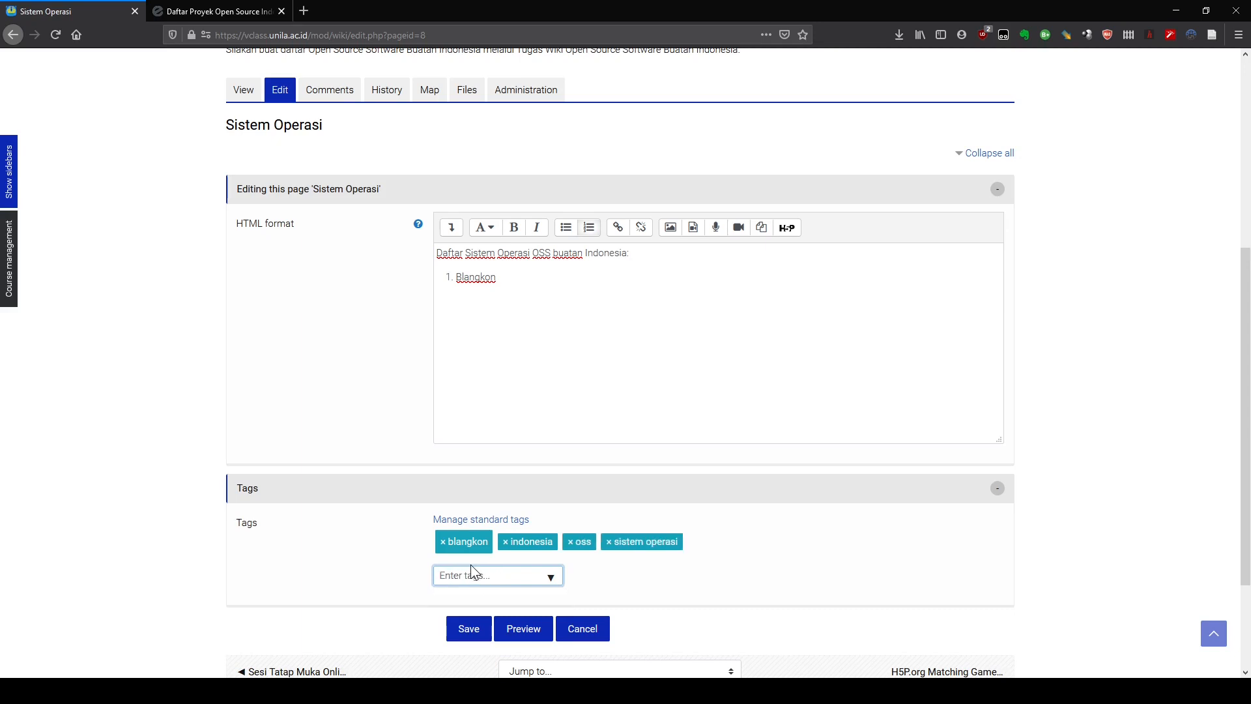
click(469, 633)
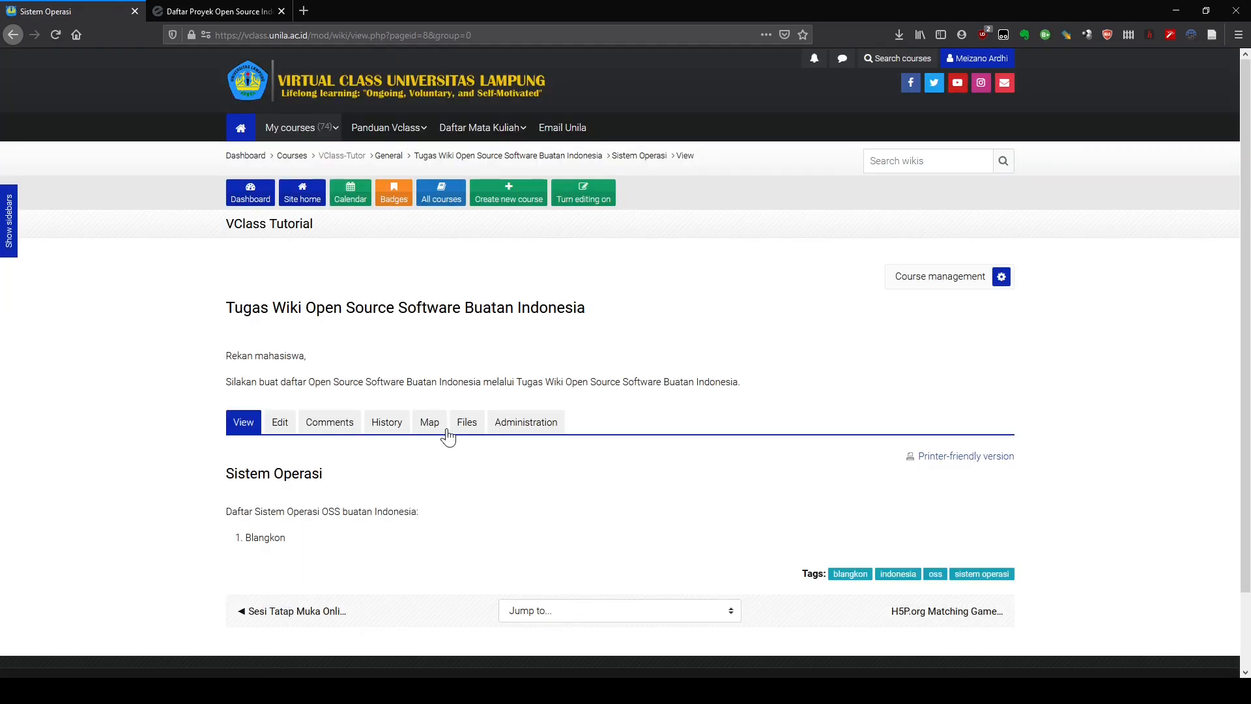
Step: Add the comment "Tolong buat lebih dari satu" to the Sistem Operasi page and save it
click(326, 425)
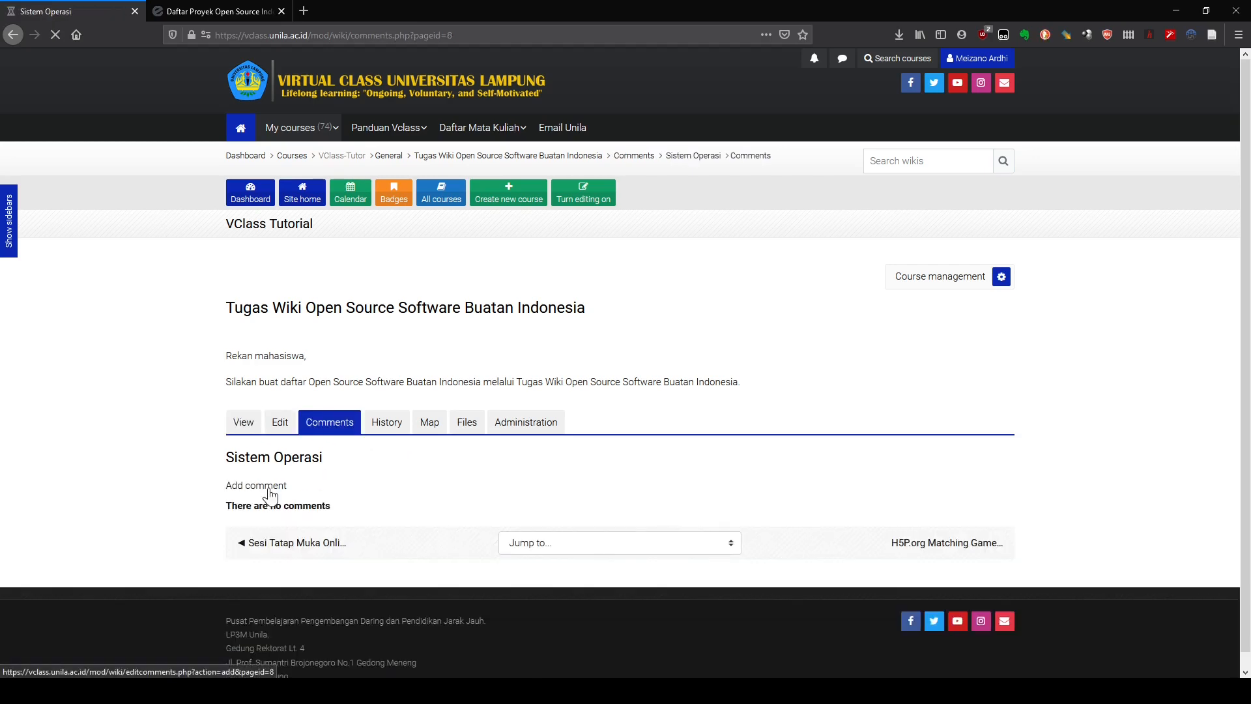
click(267, 487)
click(483, 527)
text(Tolong )
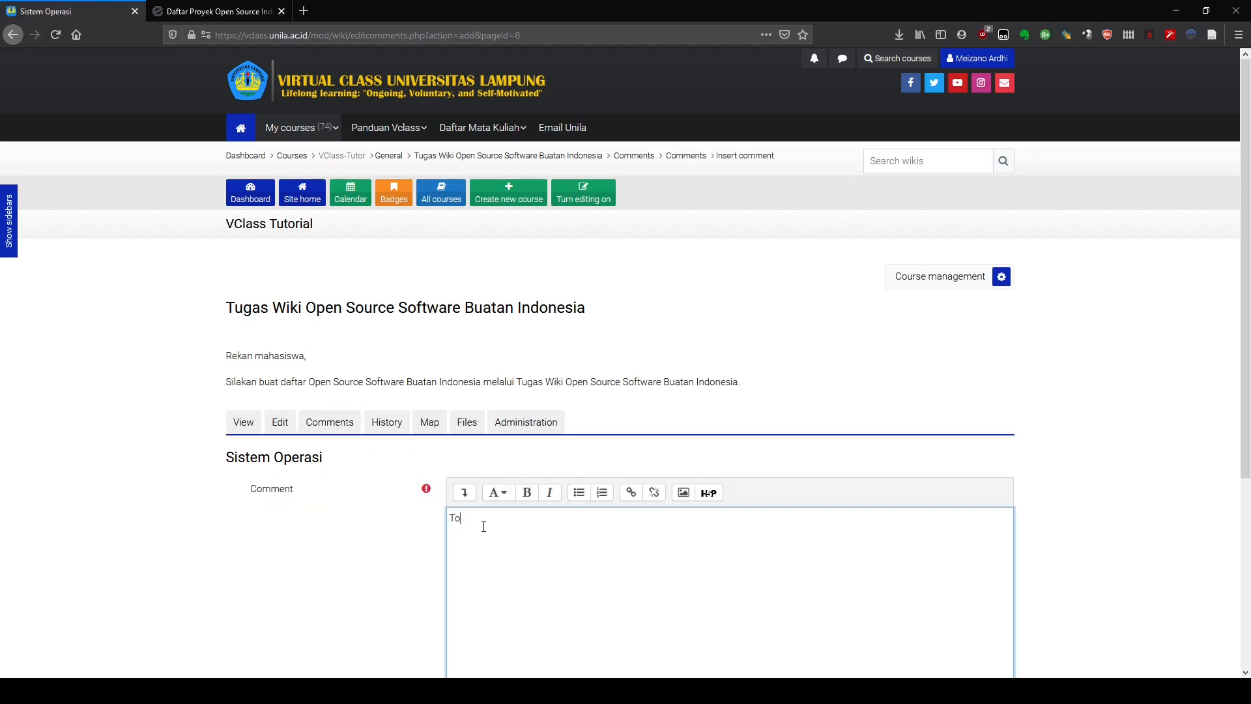
text(buat lebih dari satu)
scroll(493, 515, down, 4)
click(480, 466)
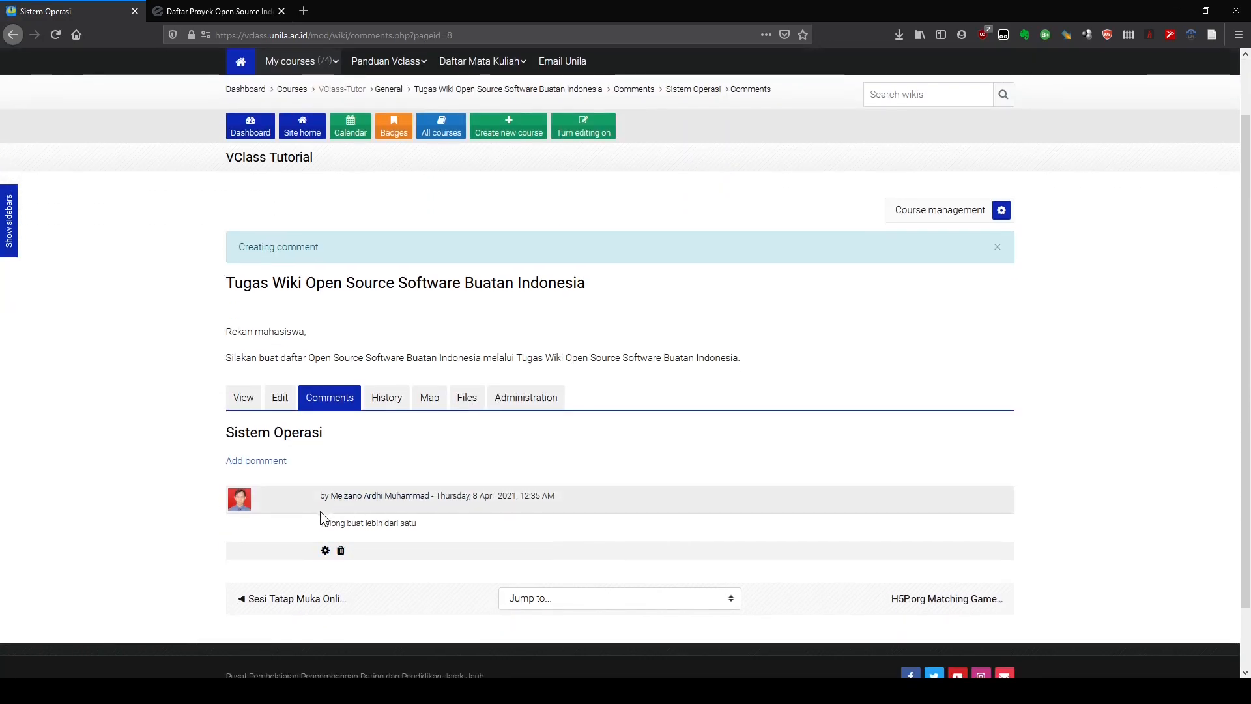
Step: Review the saved Sistem Operasi page, and open the Wiki Open Source Software Buatan Indonesia page from the wiki map's page list
click(246, 398)
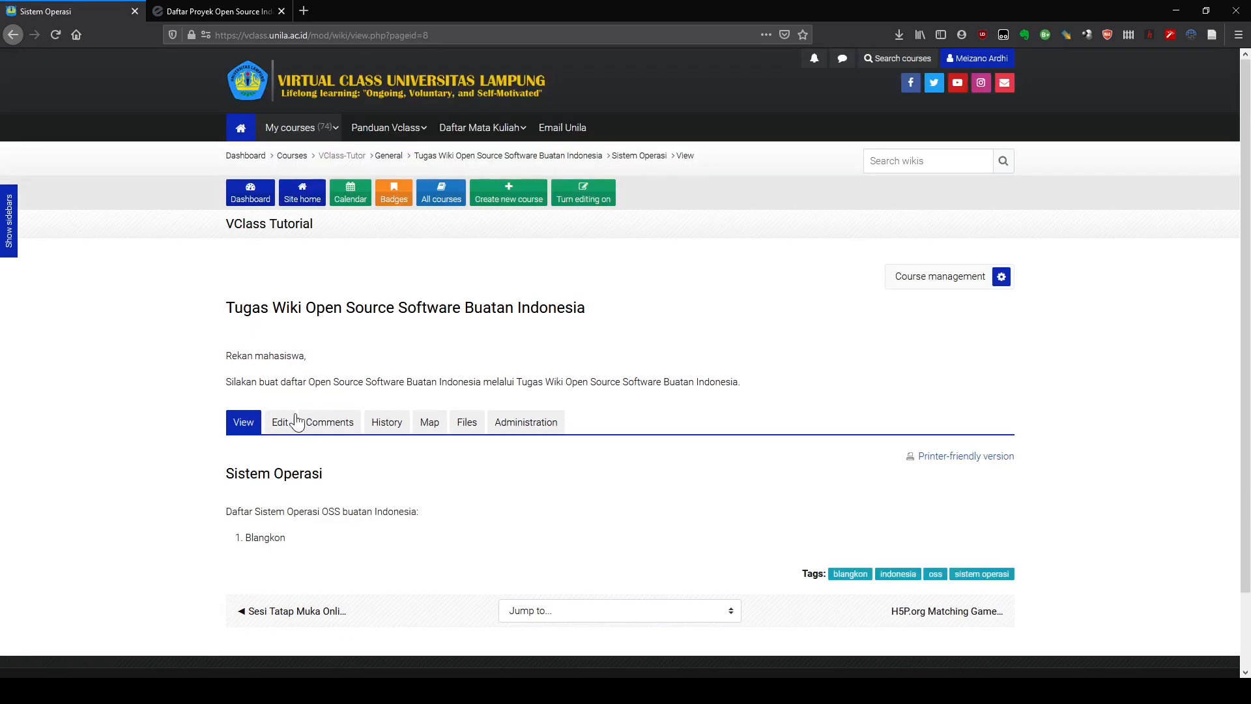
scroll(355, 421, down, 1)
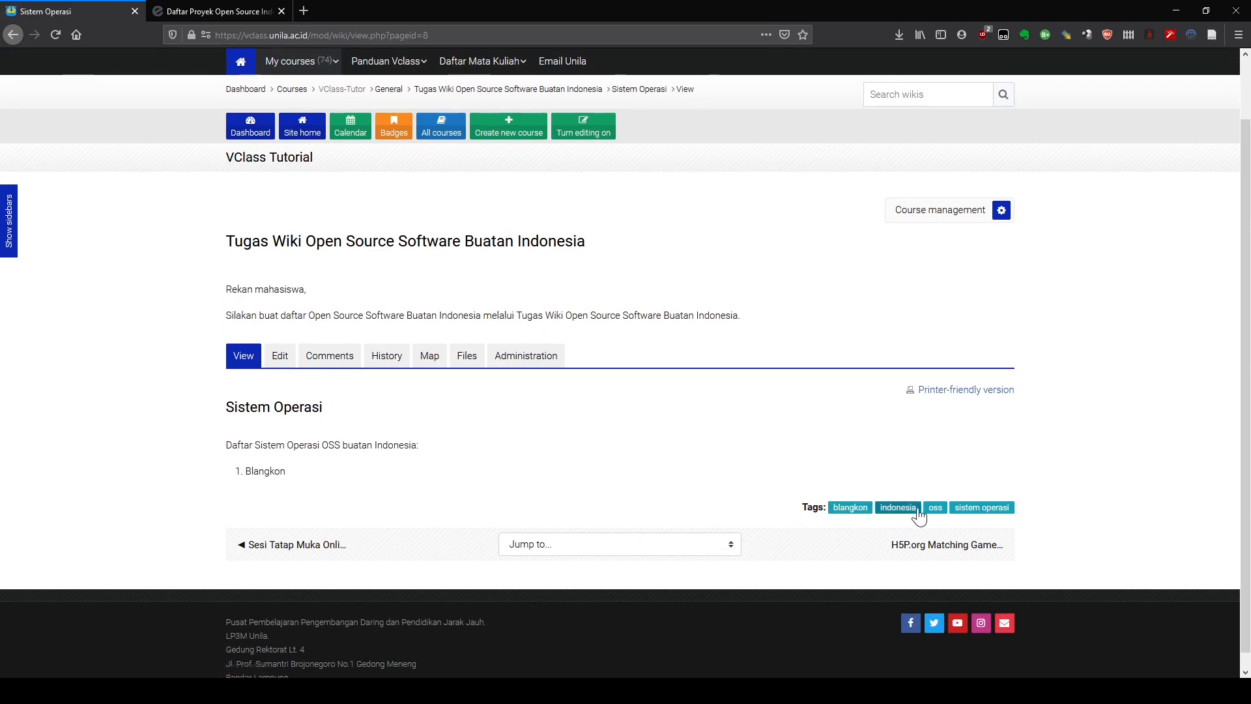
click(429, 358)
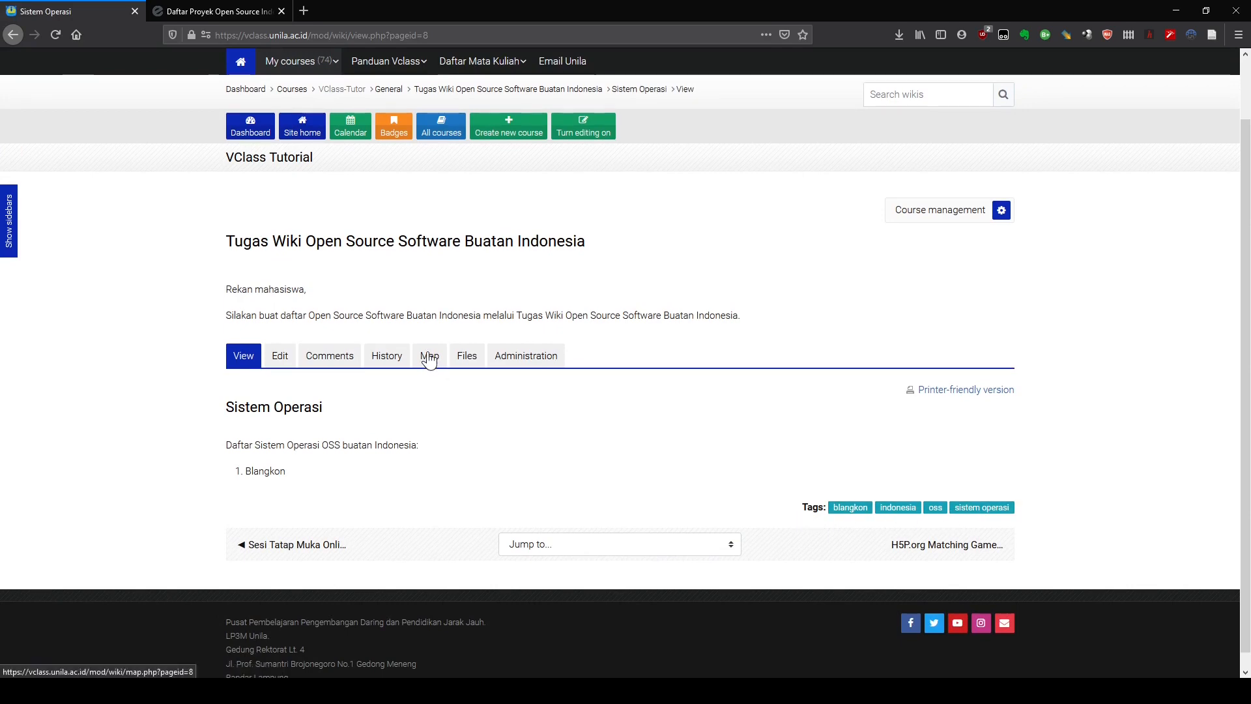
scroll(423, 385, down, 1)
scroll(384, 391, down, 1)
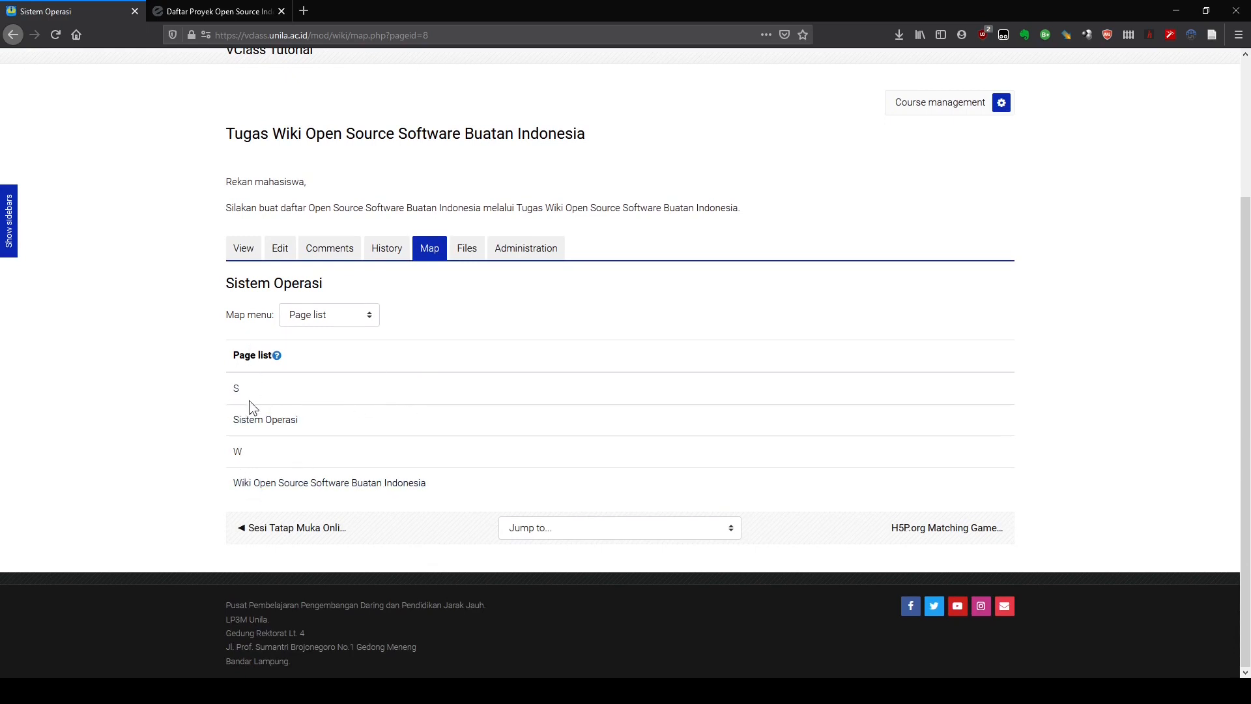
click(301, 484)
scroll(584, 510, down, 3)
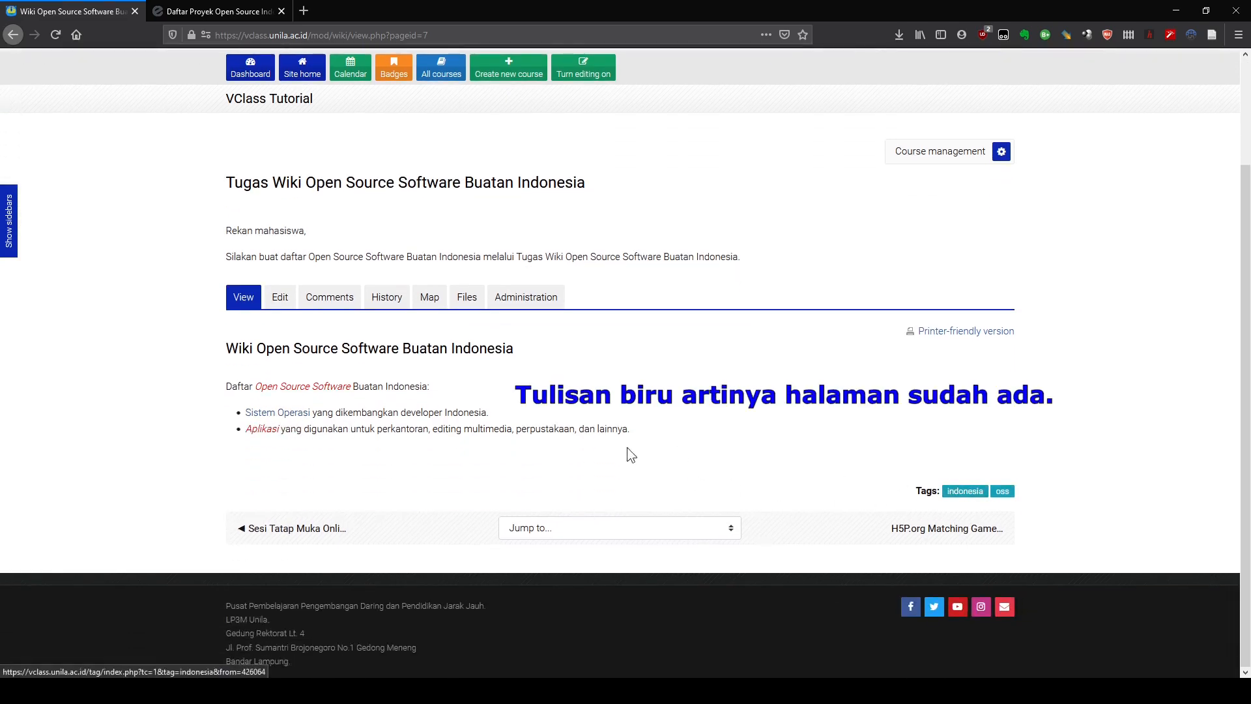
Step: Look up the wiki pages tagged indonesia and those tagged sistem operasi, ending on the Sistem Operasi page
click(965, 495)
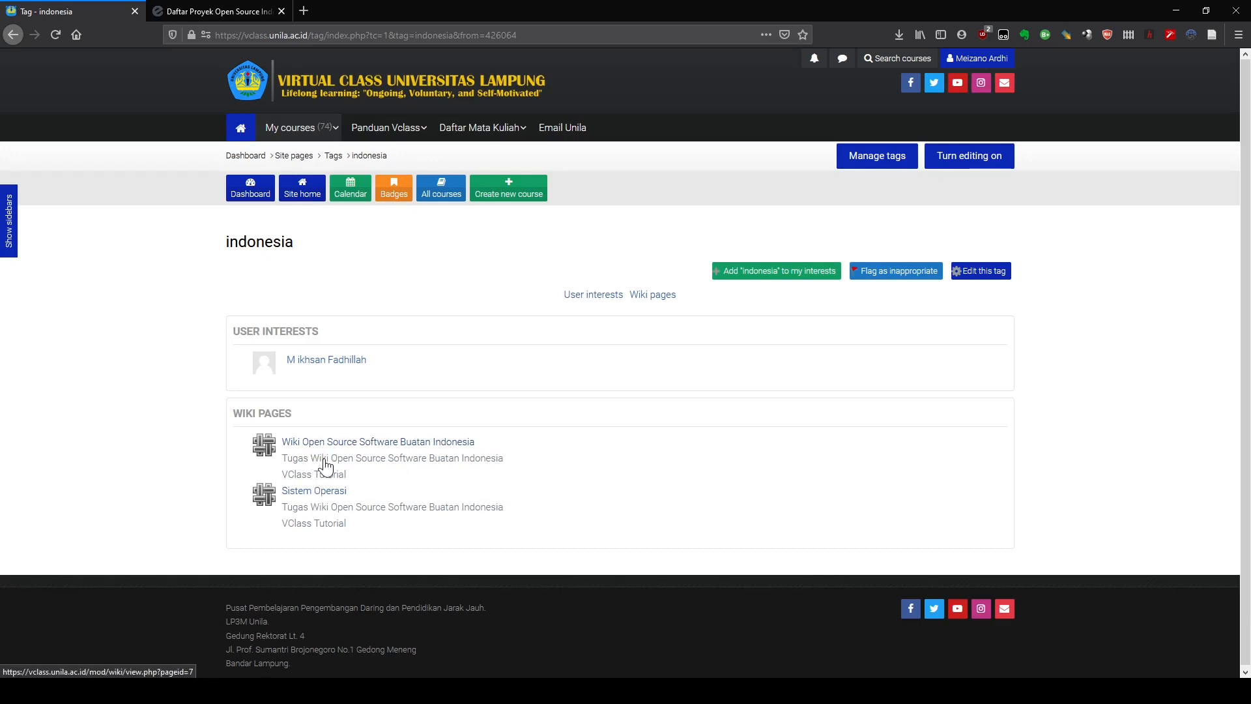
click(330, 495)
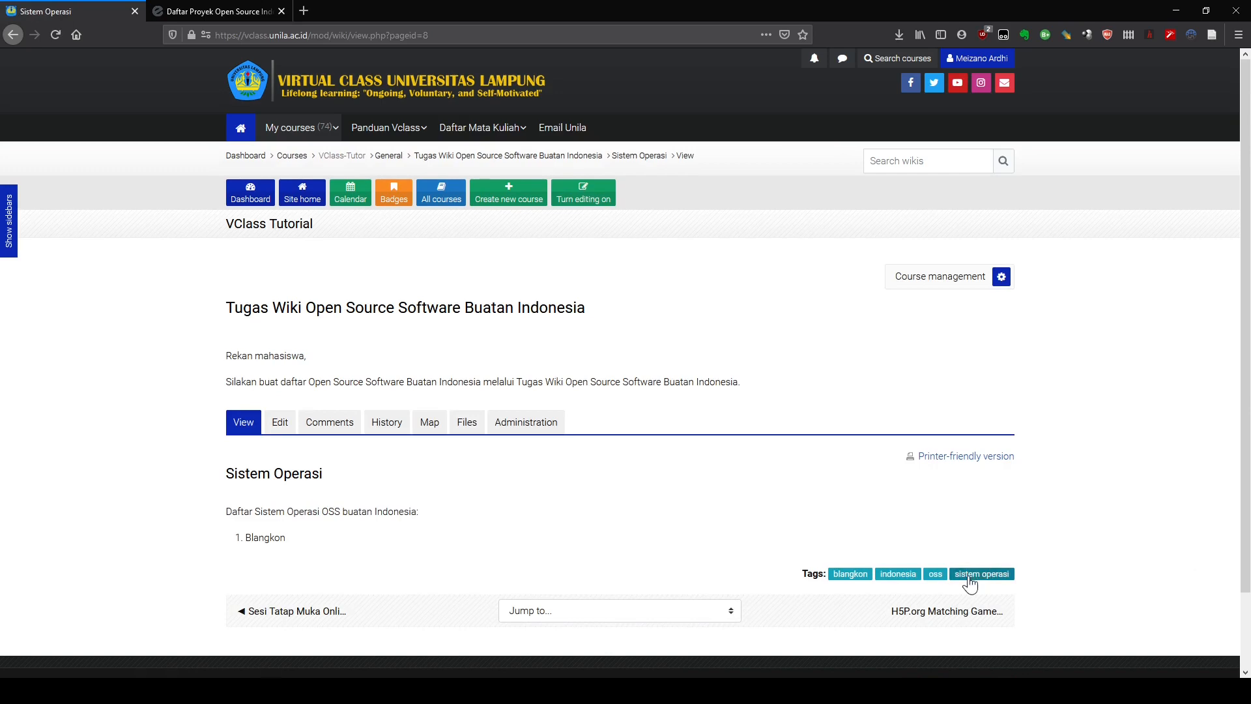
click(972, 574)
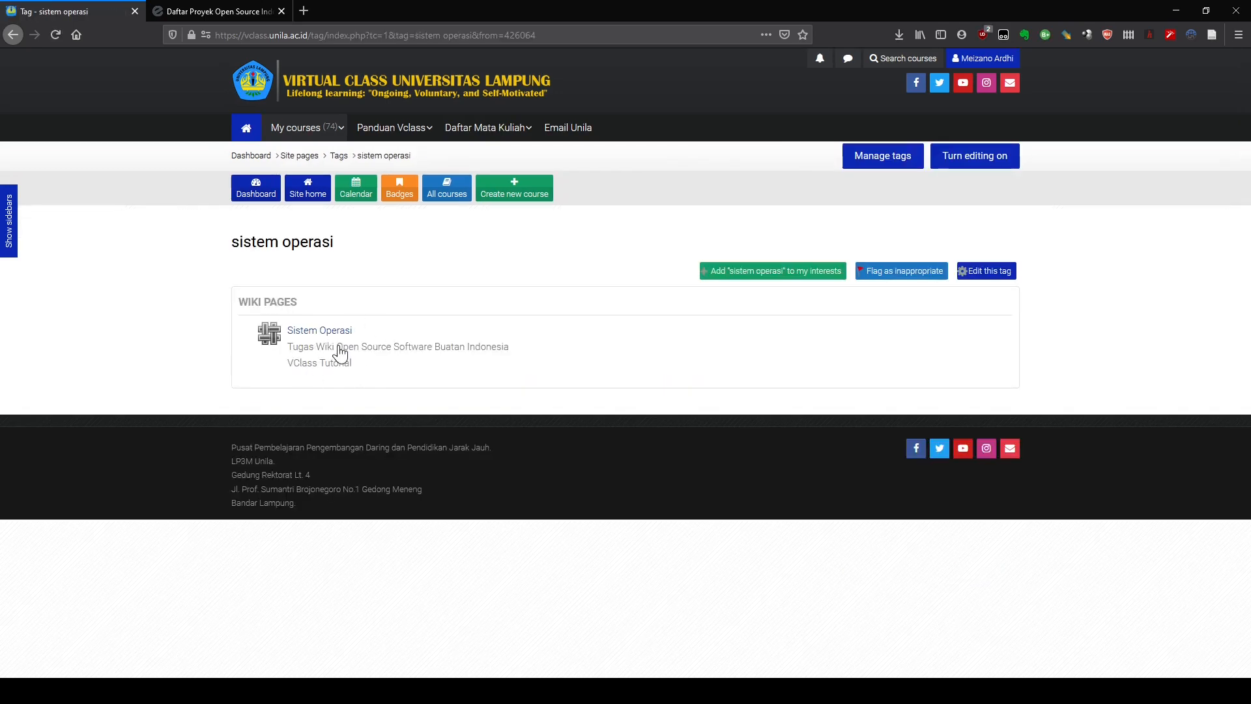
click(326, 336)
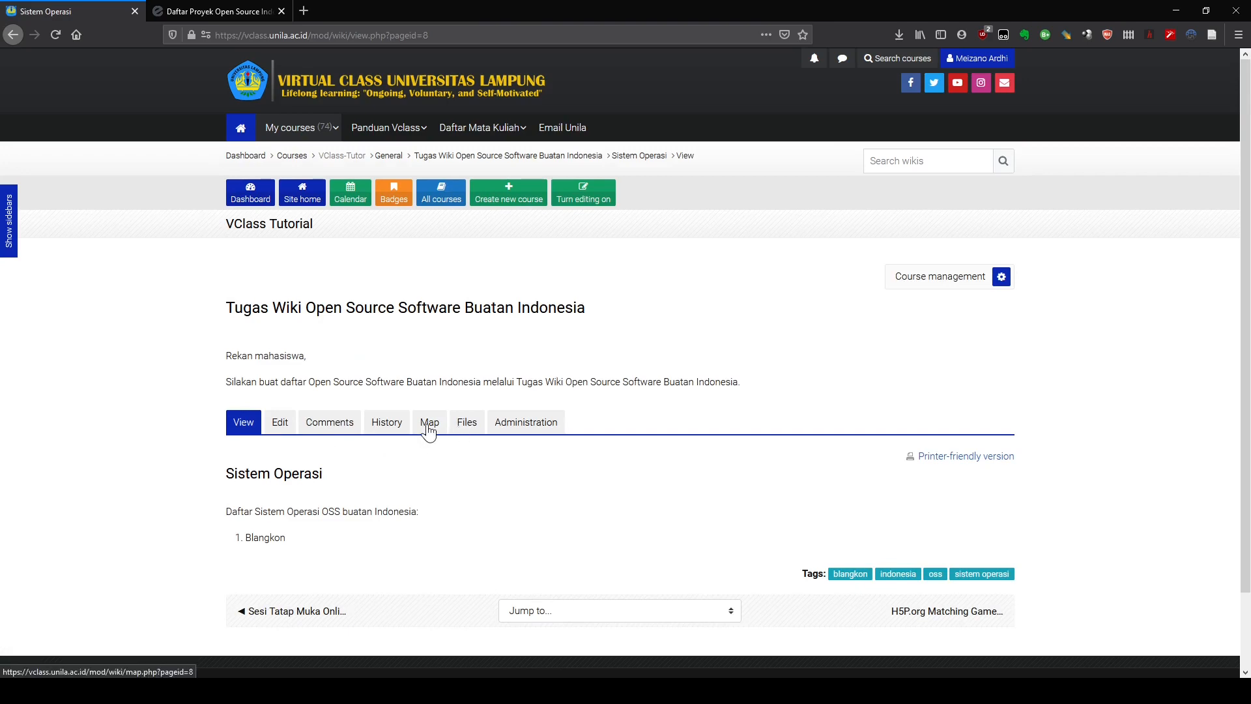
Step: Go back to the Wiki Open Source Software Buatan Indonesia page by way of the wiki's page map
click(428, 426)
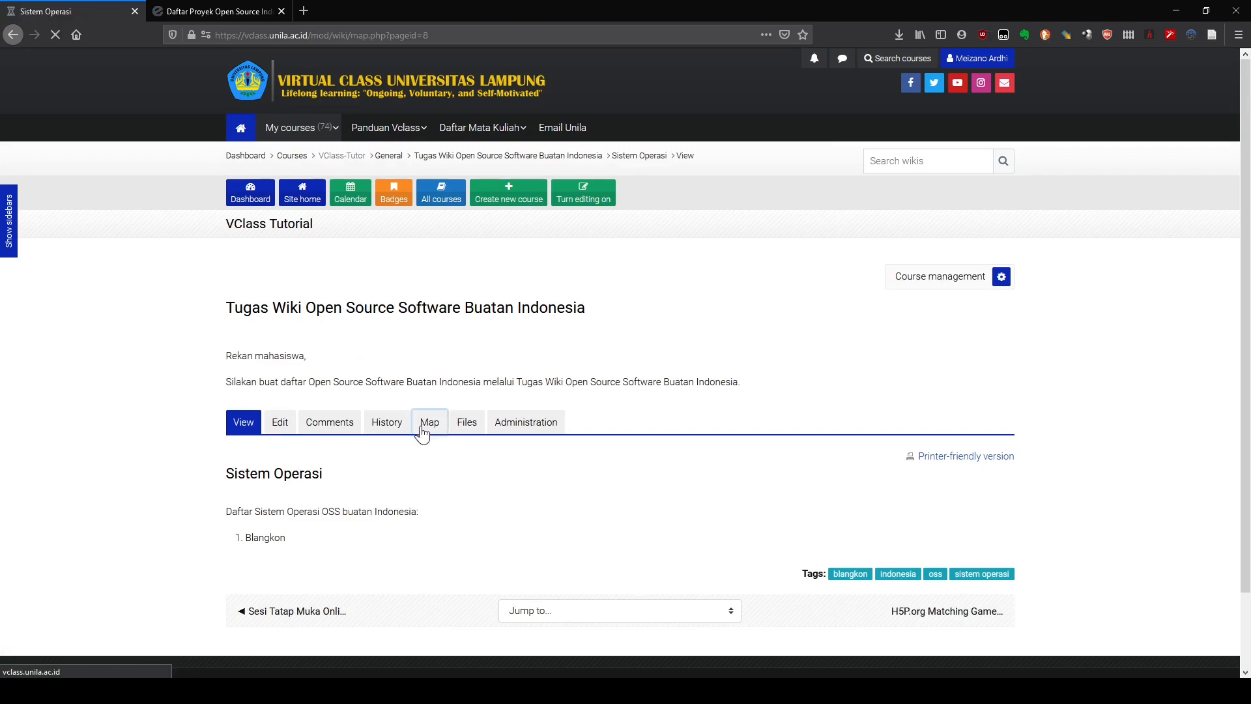
scroll(396, 458, down, 2)
scroll(393, 451, down, 1)
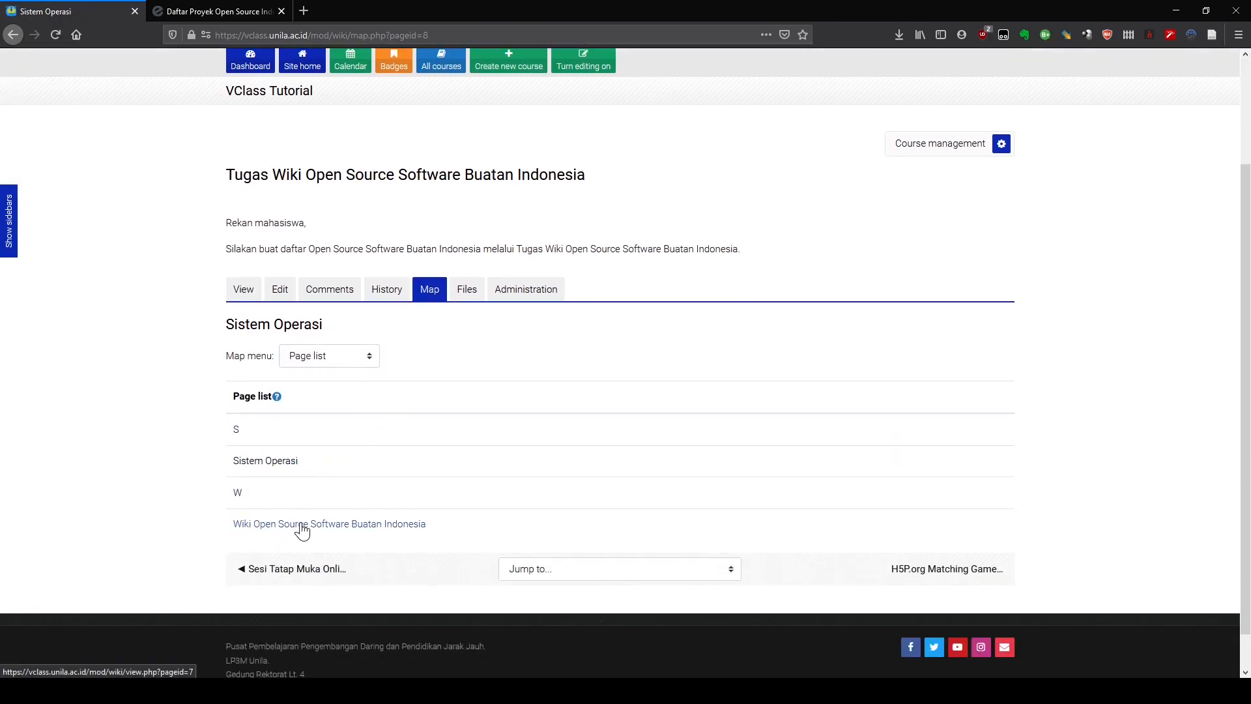
click(301, 525)
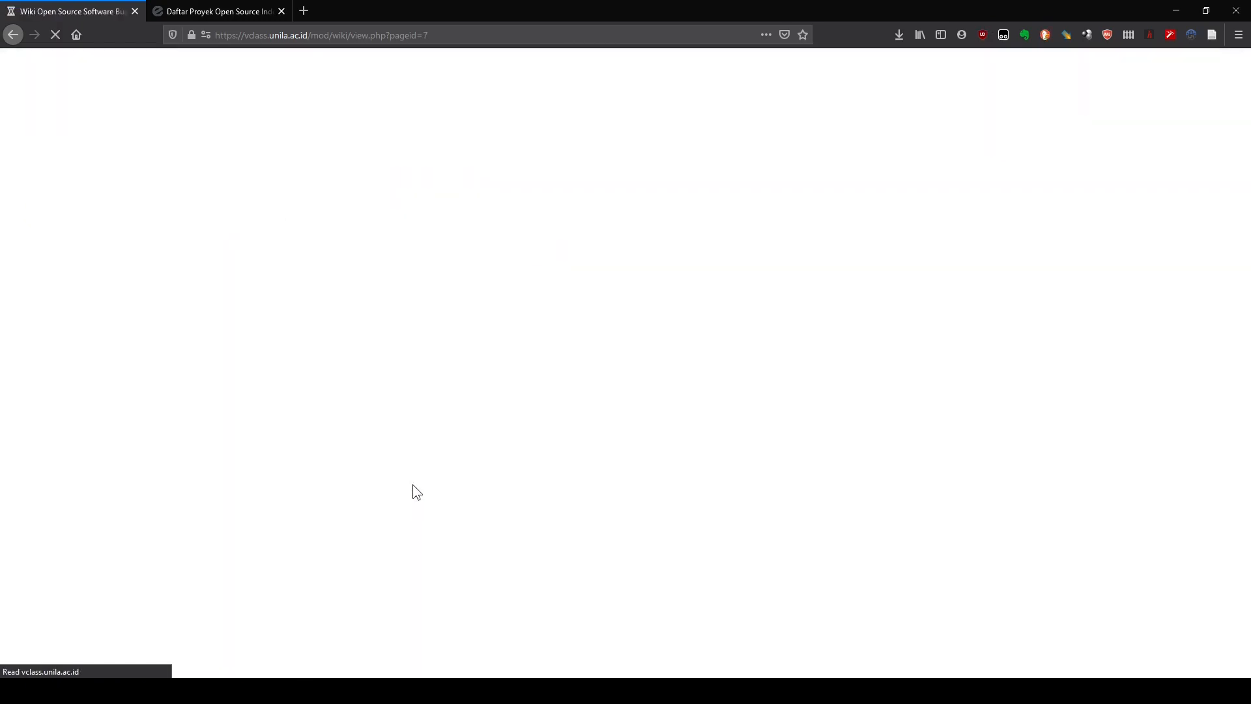